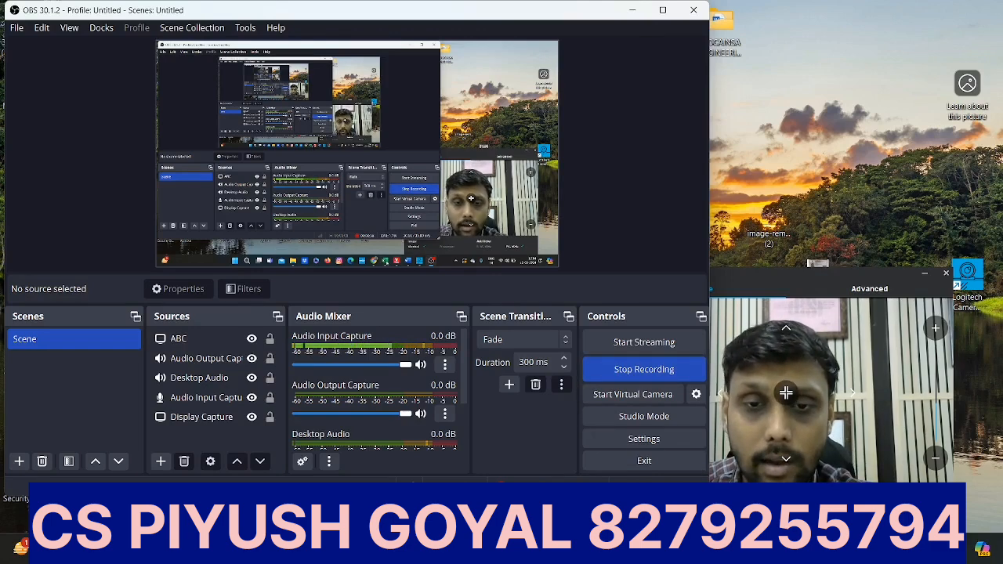
Step: Switch to the income tax e-Filing portal in the browser and open the Annual Information Statement (AIS) page on the Compliance Portal
{"action": "left_click", "coordinate": [541, 548]}
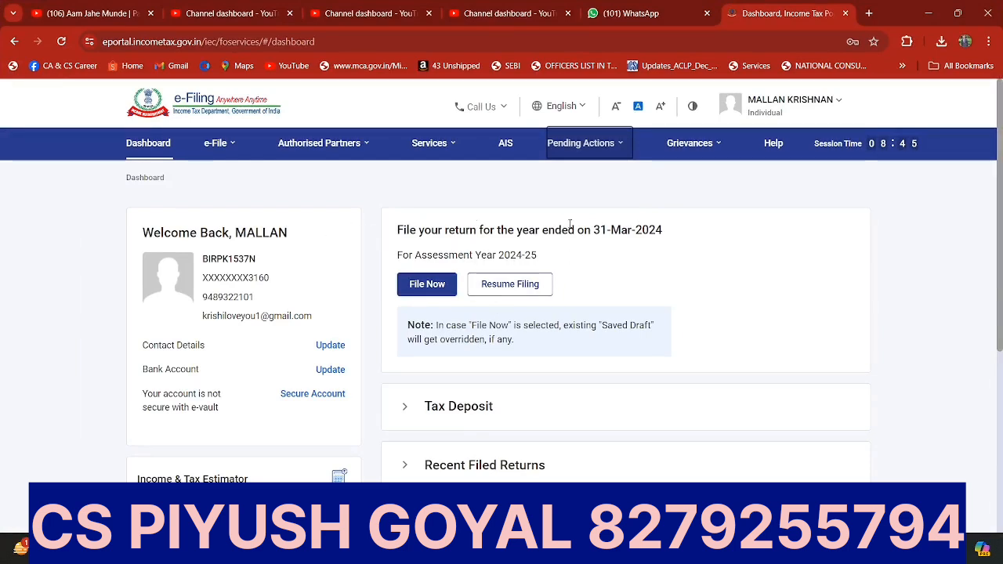
{"action": "left_click", "coordinate": [631, 154]}
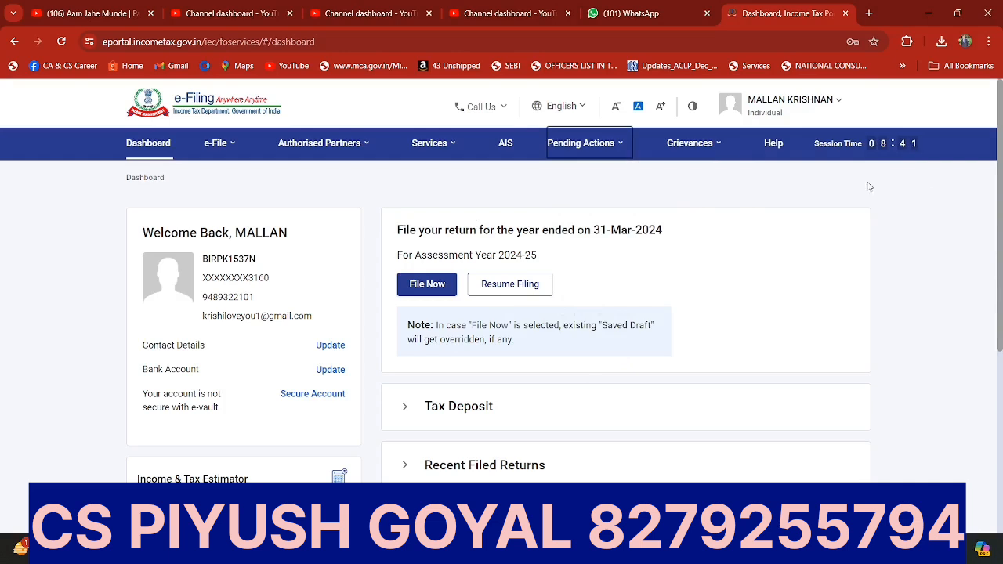
{"action": "left_click", "coordinate": [207, 150]}
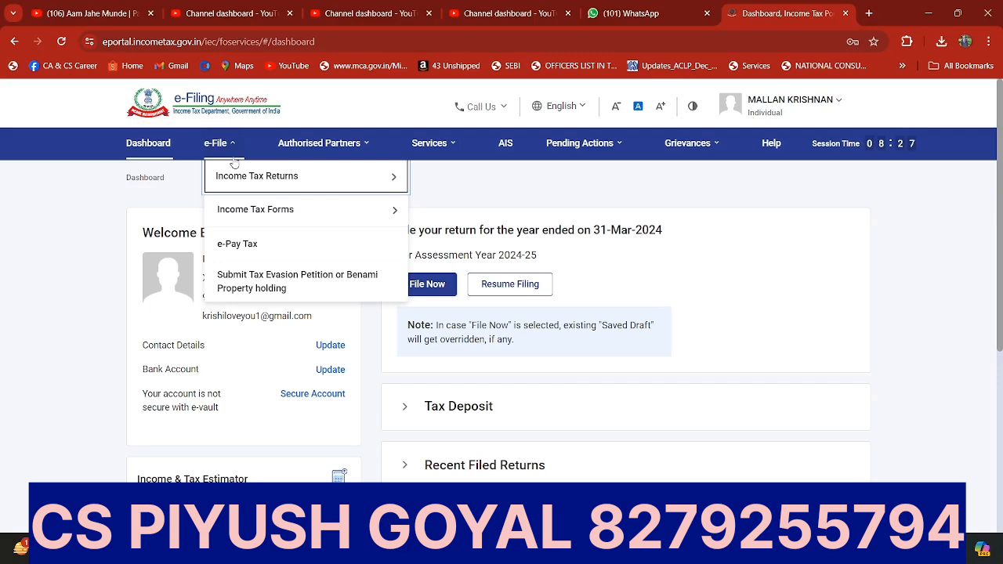
{"action": "left_click", "coordinate": [507, 152]}
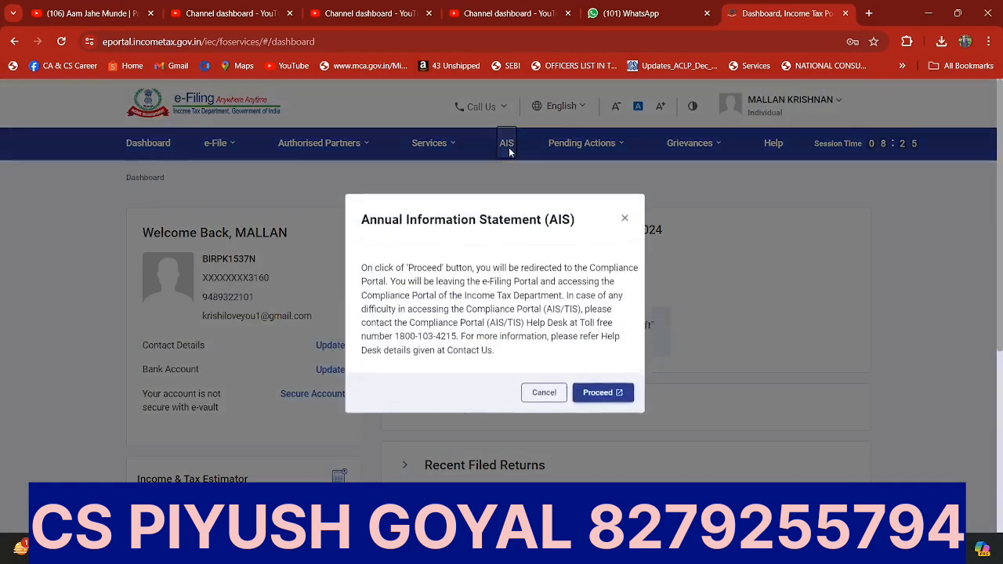
{"action": "left_click", "coordinate": [601, 398]}
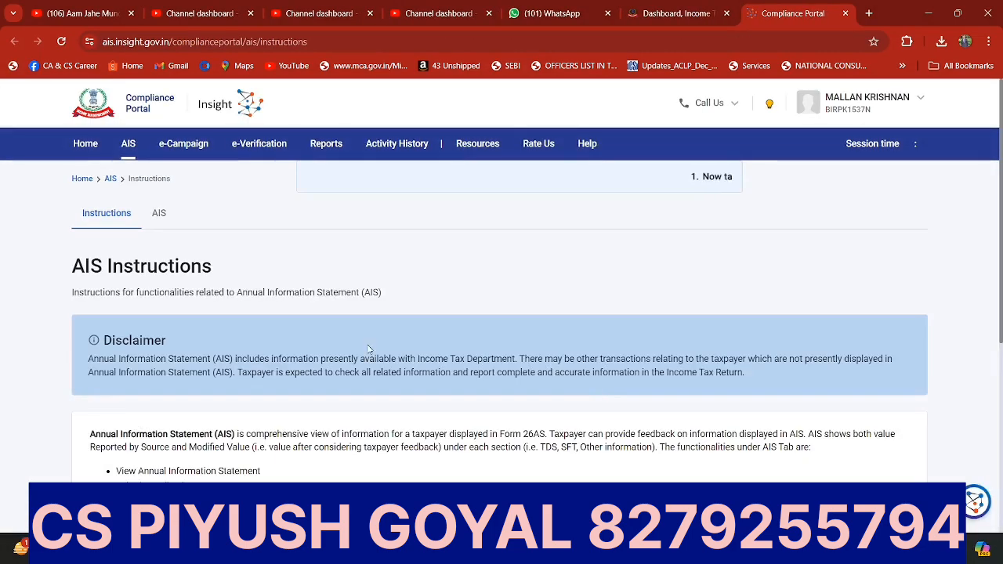
{"action": "scroll", "coordinate": [596, 390], "scroll_direction": "down", "scroll_amount": 4}
{"action": "scroll", "coordinate": [268, 339], "scroll_direction": "up", "scroll_amount": 4}
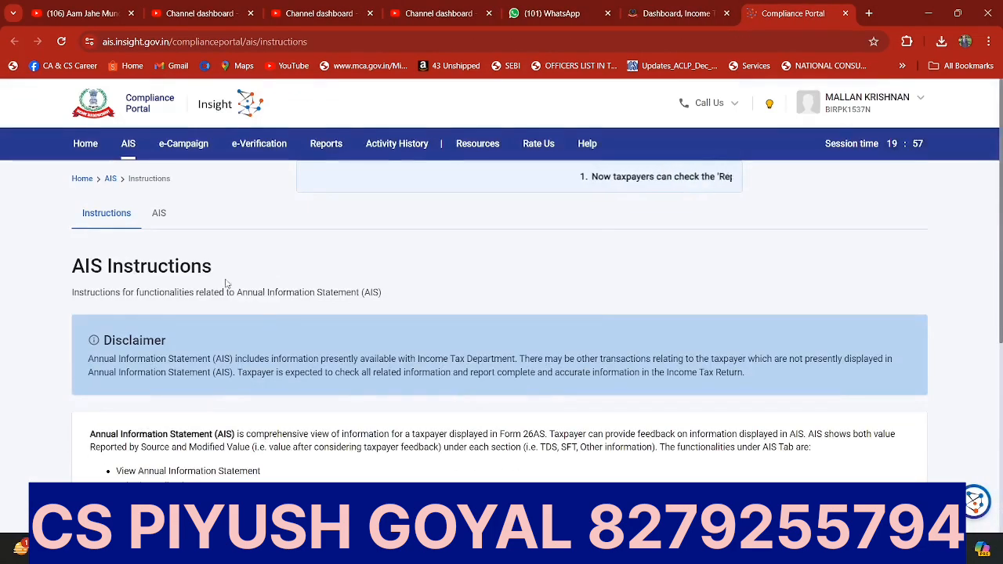
{"action": "left_click", "coordinate": [159, 215]}
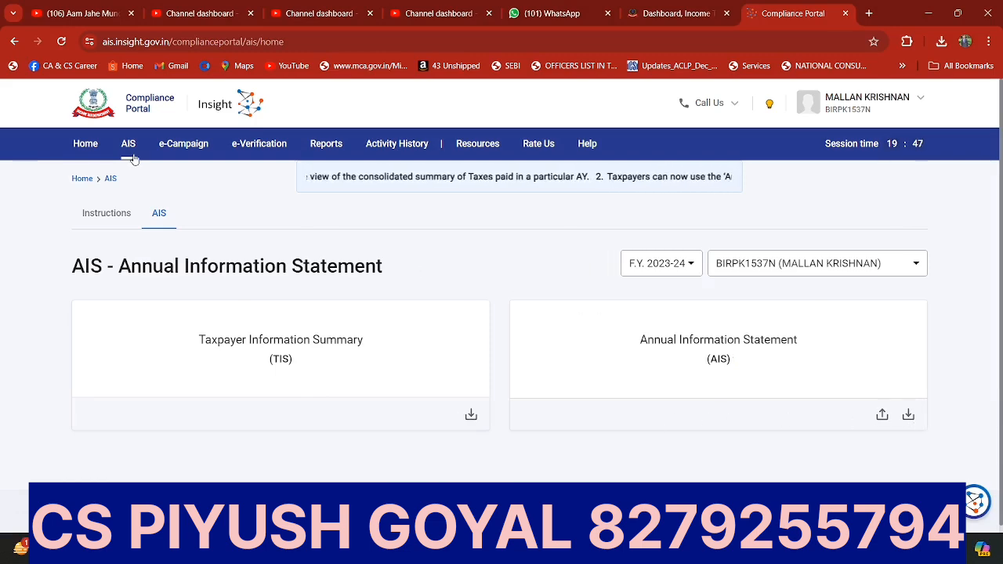
Step: Return to the e-Filing dashboard, request the Form 26AS view, and dismiss the redirect disclaimer without proceeding
{"action": "left_click", "coordinate": [669, 8]}
{"action": "left_click", "coordinate": [219, 143]}
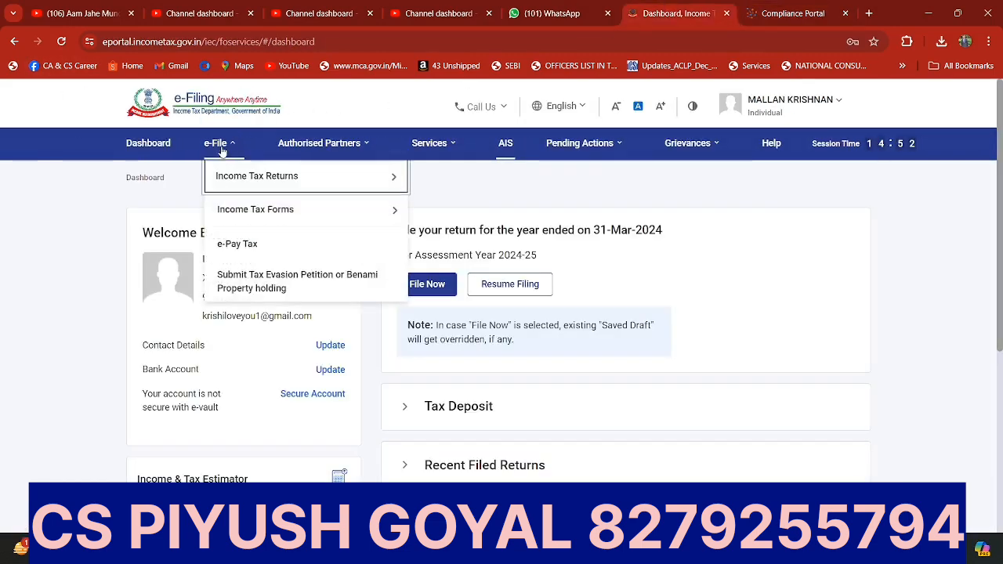
{"action": "mouse_move", "coordinate": [227, 180]}
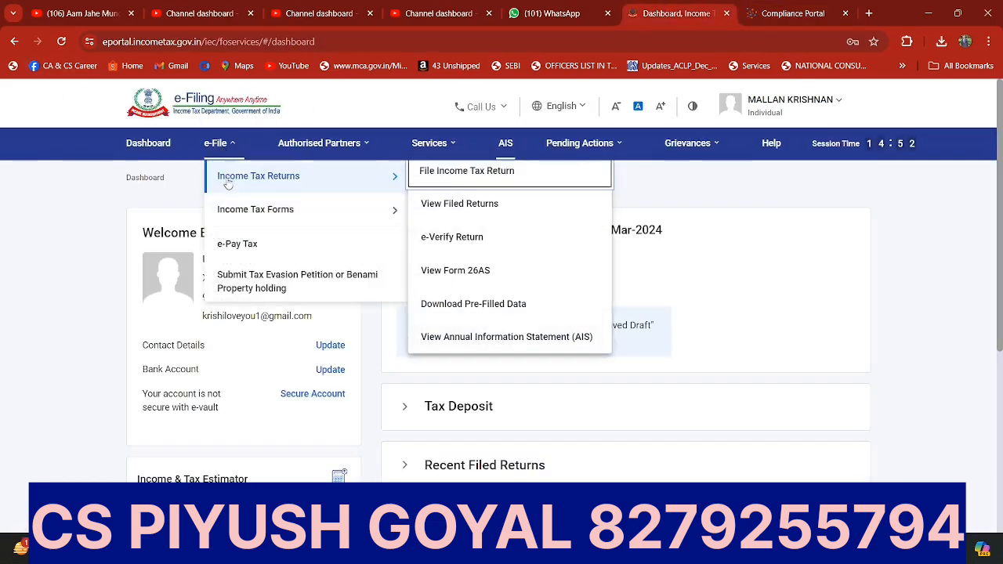
{"action": "left_click", "coordinate": [464, 269]}
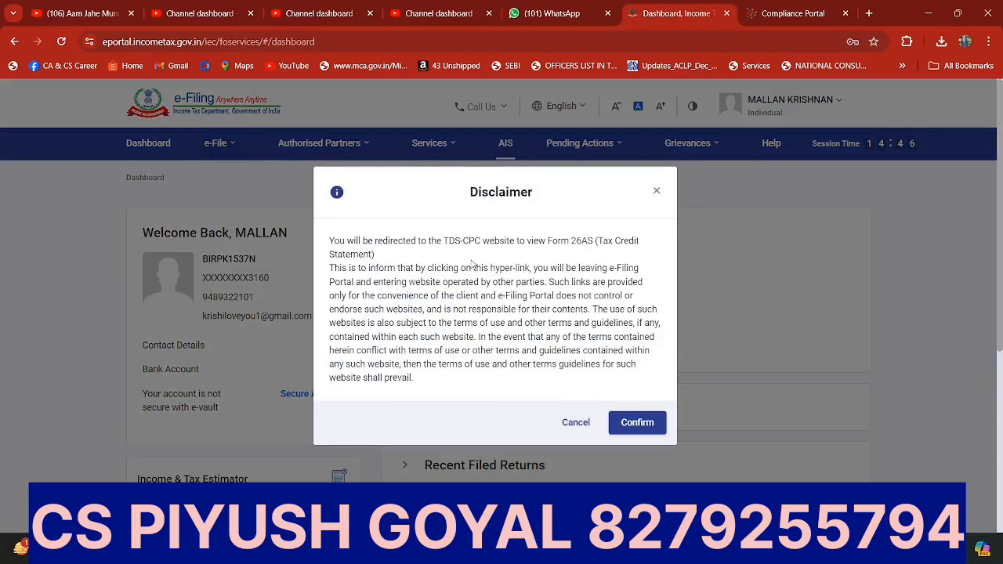
{"action": "left_click", "coordinate": [657, 191]}
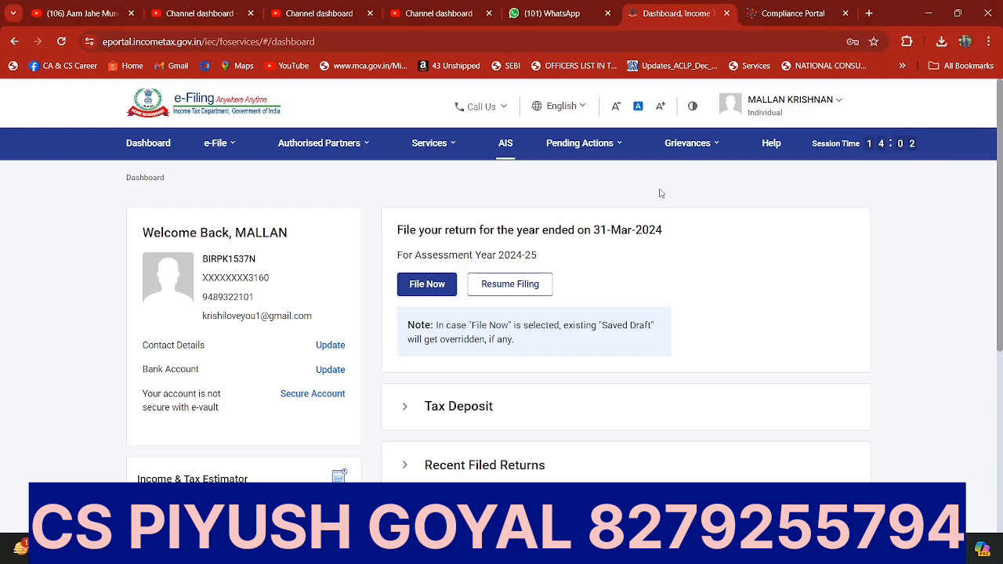
Step: Start a new income tax return filing for assessment year 2024-25 in Online mode
{"action": "left_click", "coordinate": [415, 291]}
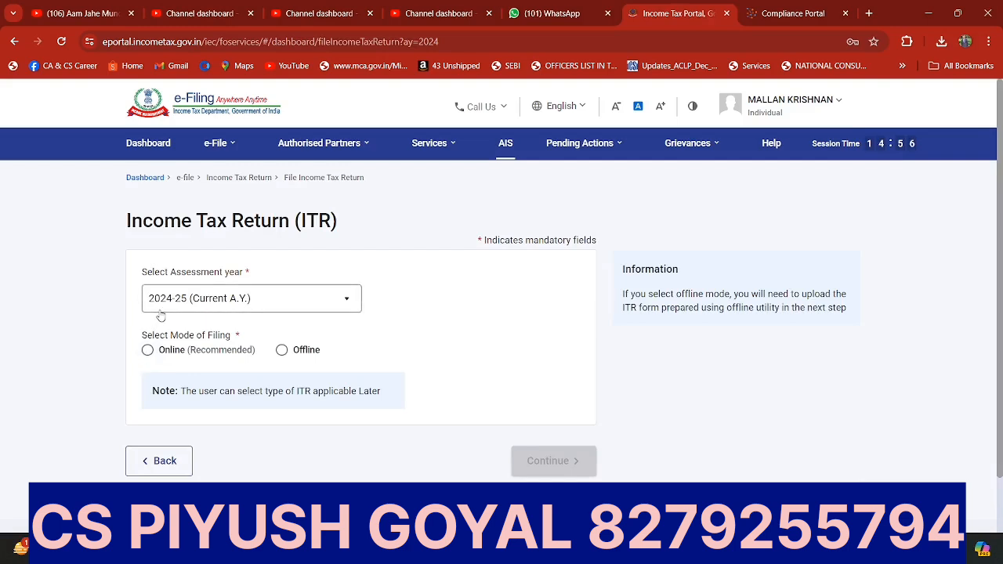
{"action": "left_click", "coordinate": [147, 350]}
{"action": "left_click", "coordinate": [543, 462]}
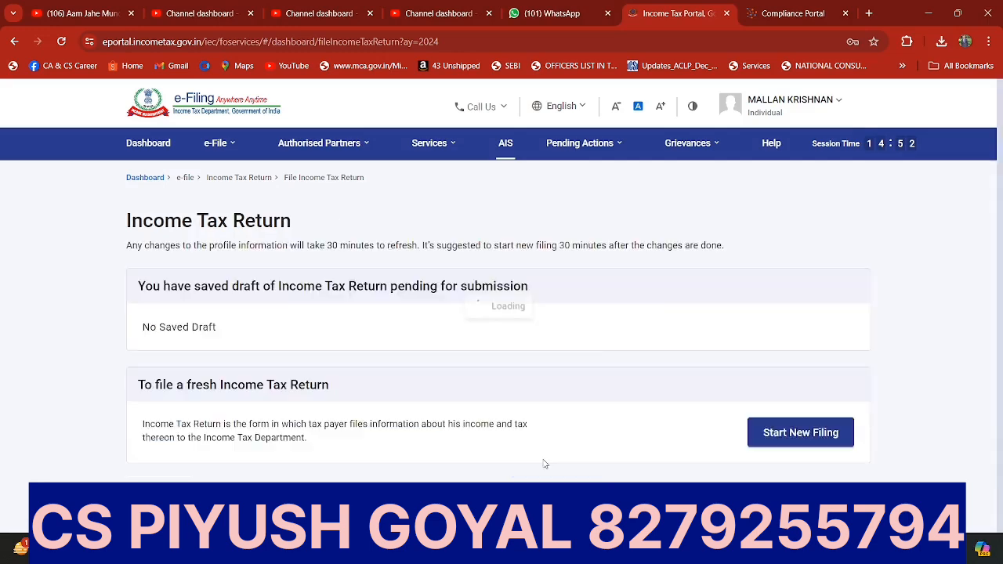
{"action": "scroll", "coordinate": [529, 441], "scroll_direction": "down", "scroll_amount": 2}
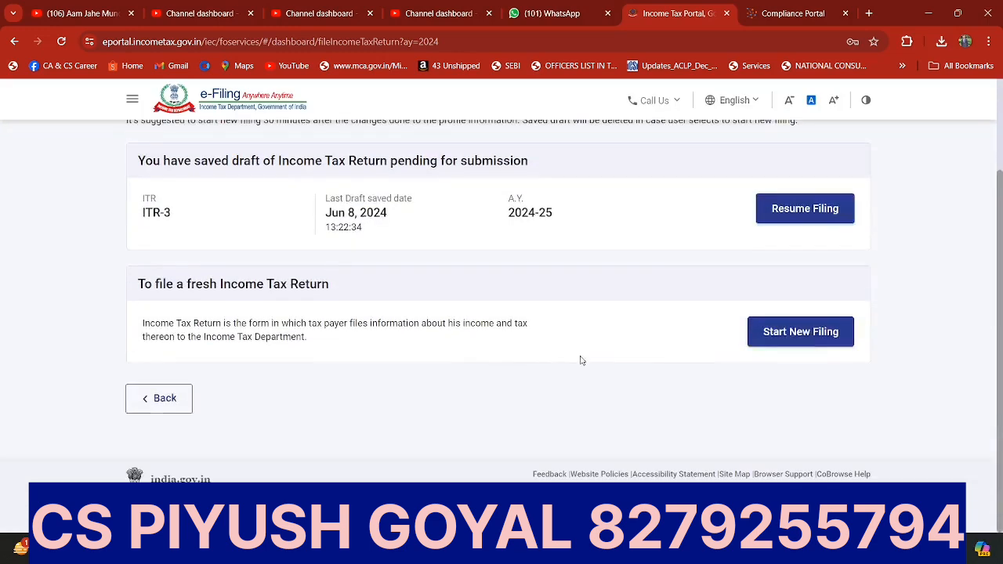
{"action": "left_click", "coordinate": [799, 333]}
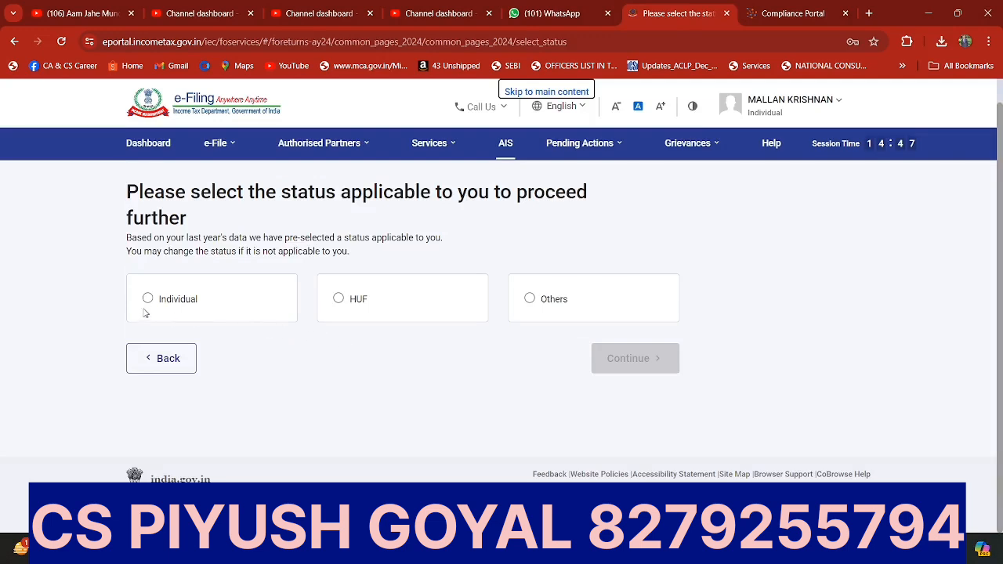
Step: Set the filing status to Individual, choose the ITR - 1 form, and get the return started
{"action": "left_click", "coordinate": [149, 301]}
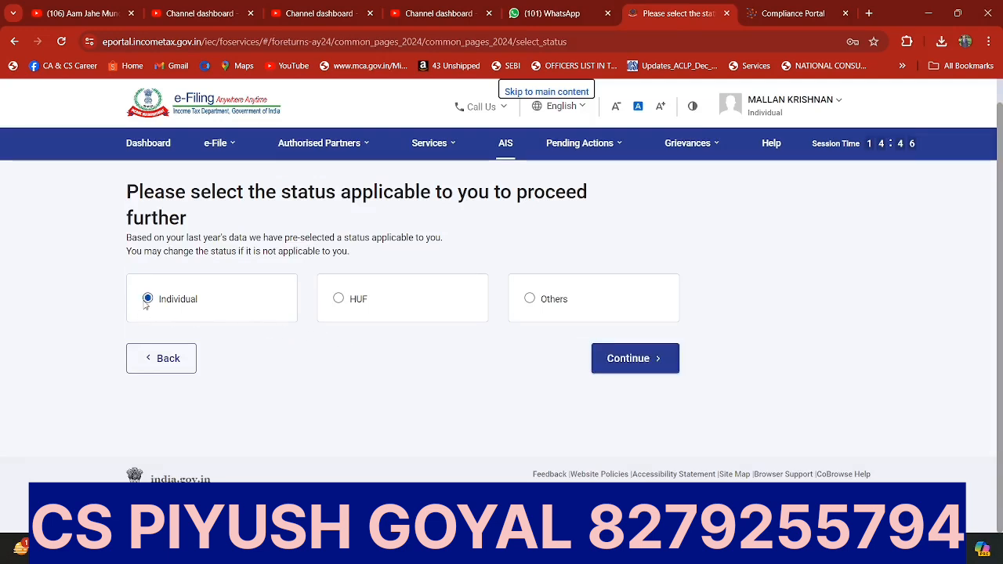
{"action": "left_click", "coordinate": [633, 367]}
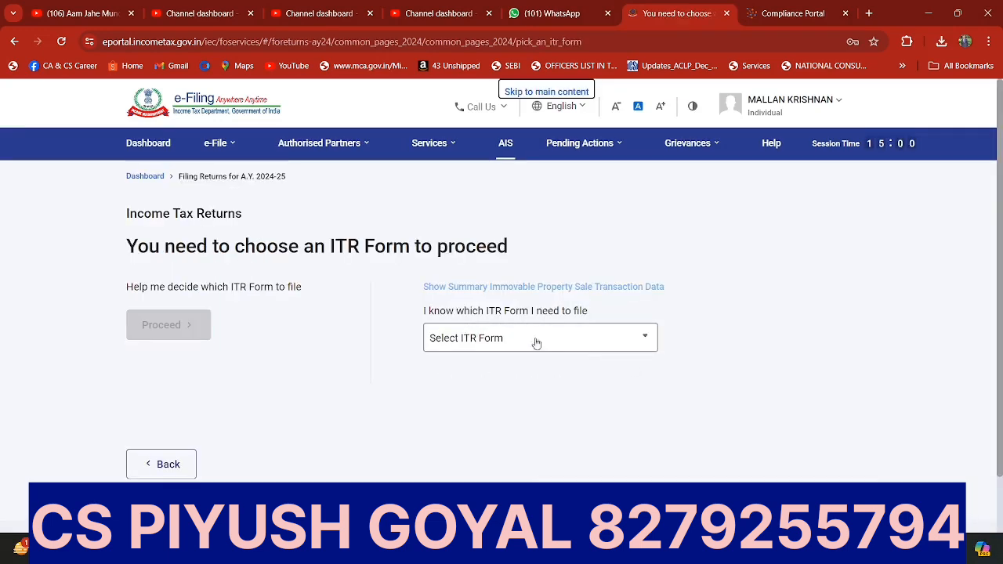
{"action": "left_click", "coordinate": [465, 340]}
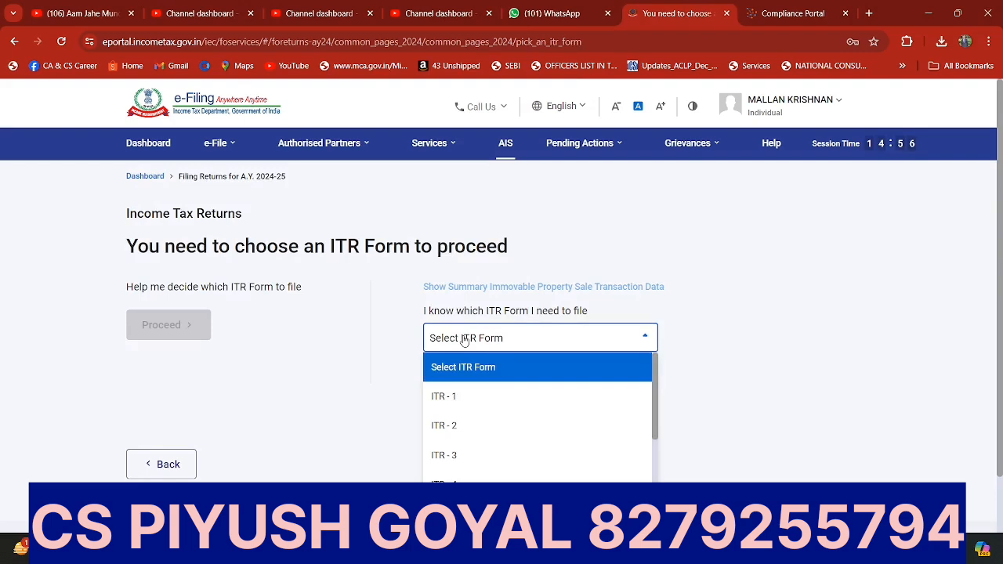
{"action": "left_click", "coordinate": [466, 396]}
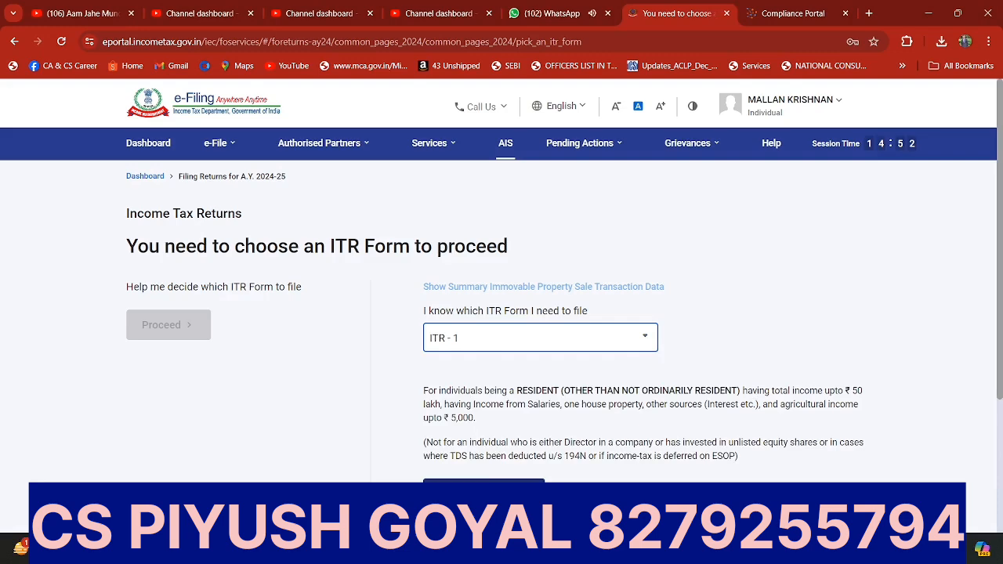
{"action": "left_click", "coordinate": [484, 494]}
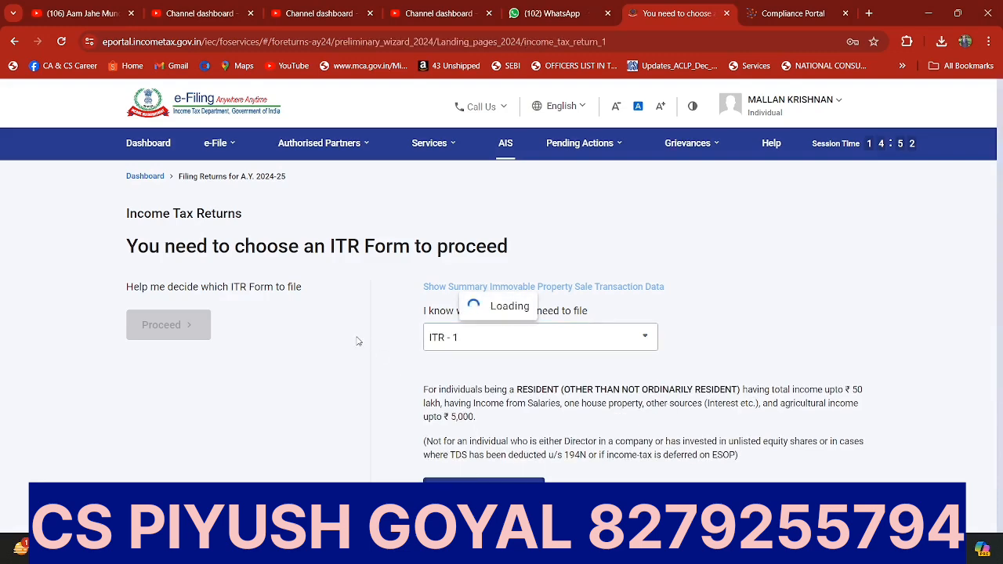
{"action": "scroll", "coordinate": [282, 339], "scroll_direction": "down", "scroll_amount": 3}
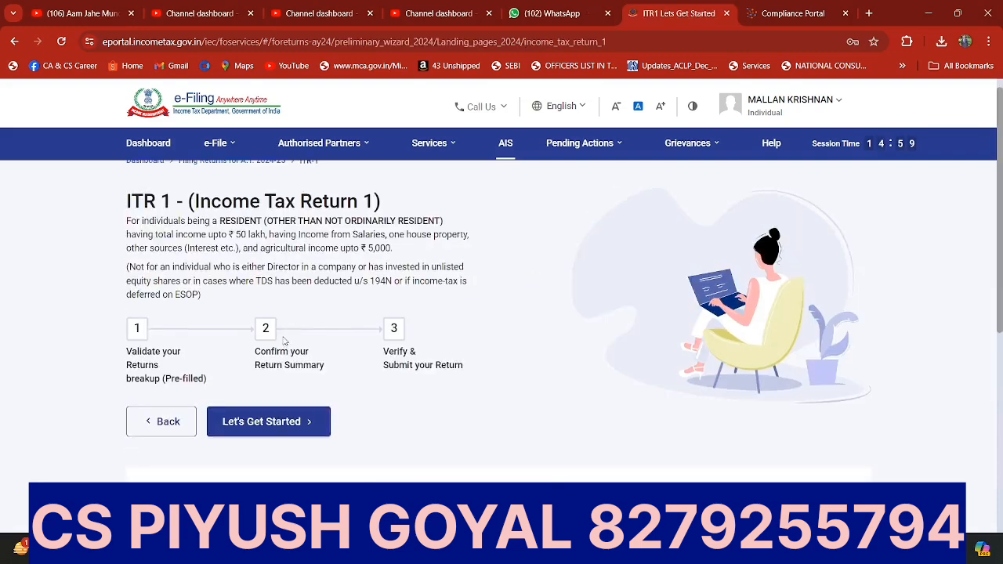
{"action": "left_click", "coordinate": [260, 274]}
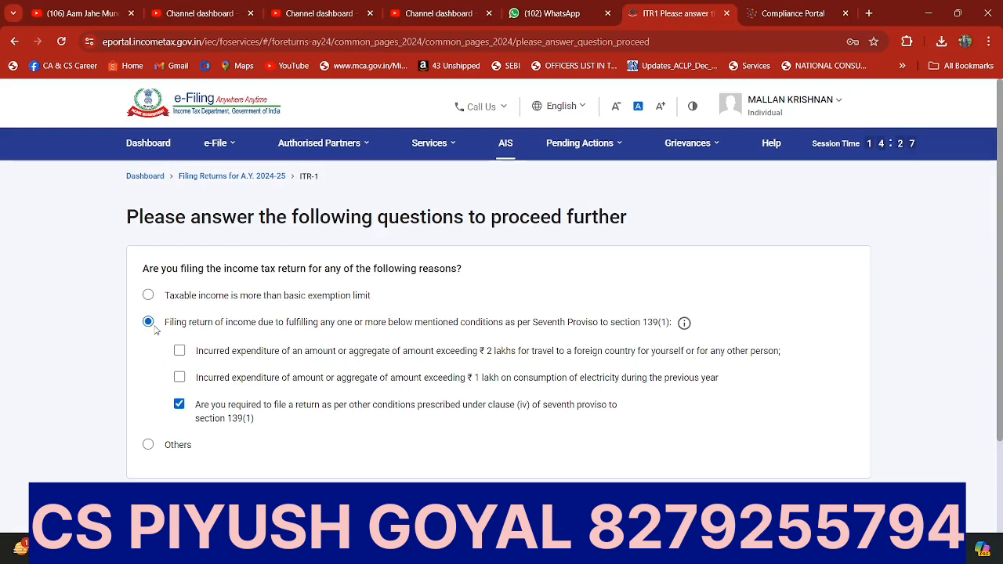
Step: Give "Taxable income is more than basic exemption limit" as the filing reason, continue, and acknowledge the pre-filled data notice
{"action": "left_click", "coordinate": [148, 295]}
{"action": "scroll", "coordinate": [750, 484], "scroll_direction": "down", "scroll_amount": 2}
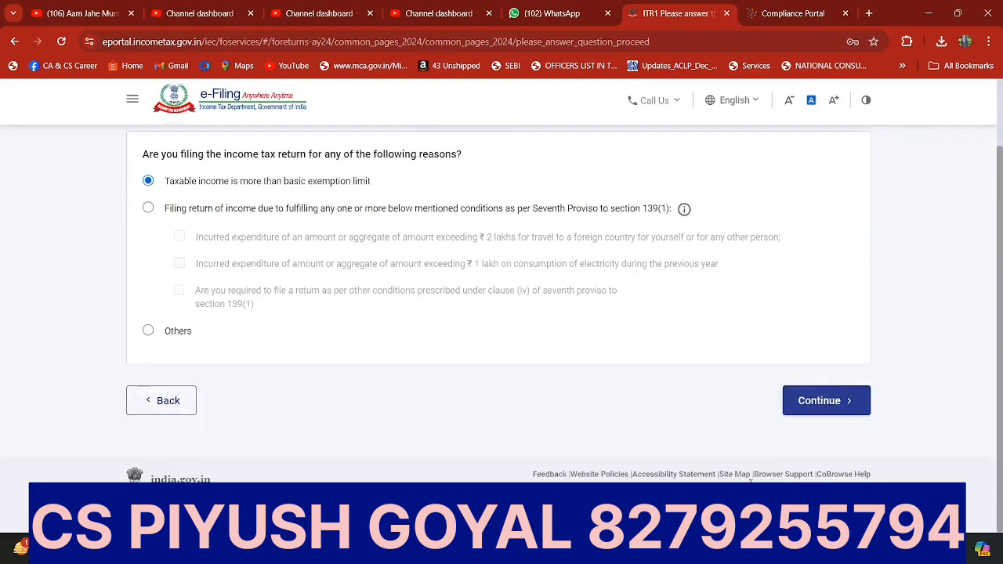
{"action": "left_click", "coordinate": [806, 408]}
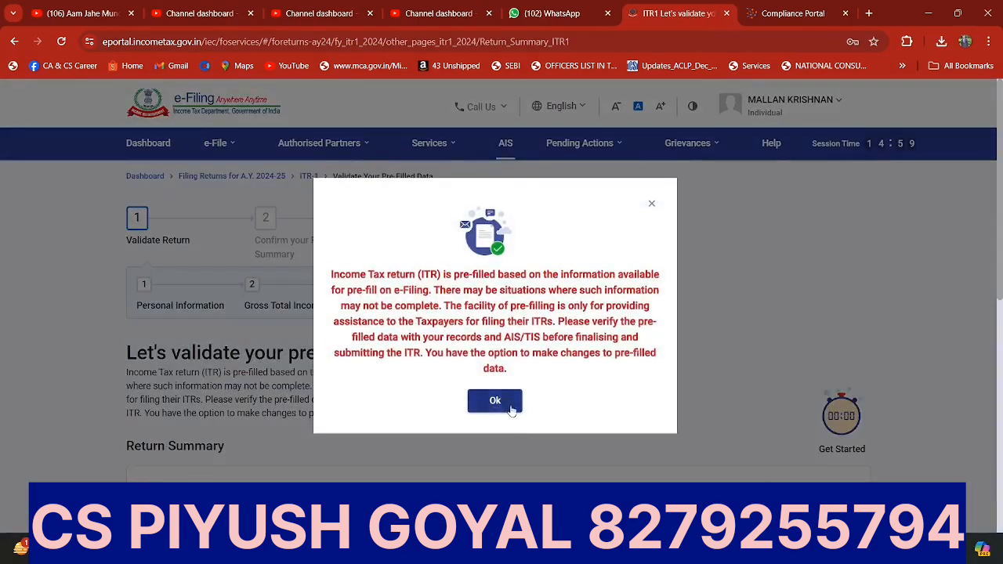
{"action": "left_click", "coordinate": [494, 401]}
Step: Open the Personal Information section of the return summary and review the profile and contact details
{"action": "scroll", "coordinate": [253, 350], "scroll_direction": "down", "scroll_amount": 2}
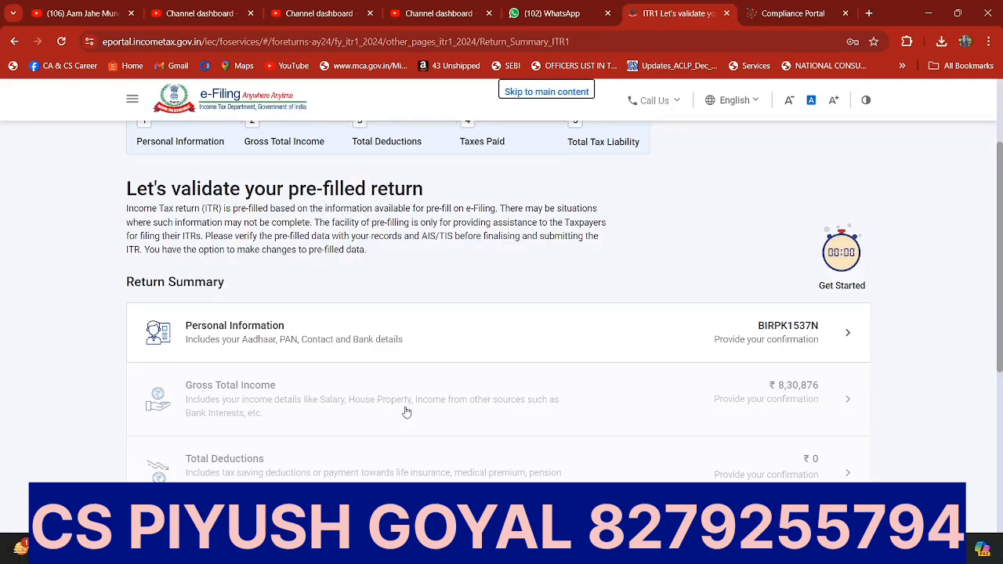
{"action": "left_click", "coordinate": [253, 351]}
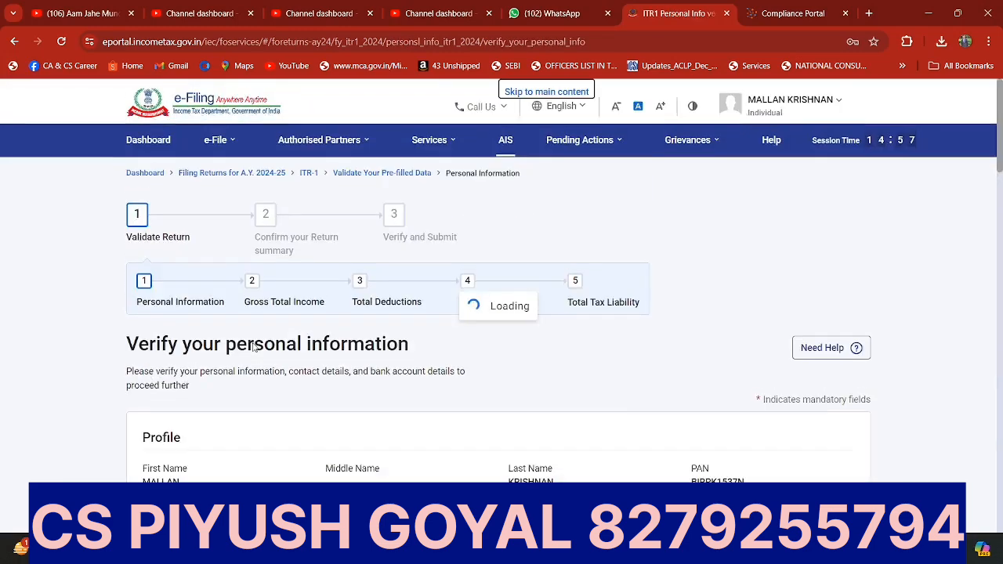
{"action": "scroll", "coordinate": [253, 350], "scroll_direction": "down", "scroll_amount": 2}
{"action": "scroll", "coordinate": [253, 350], "scroll_direction": "down", "scroll_amount": 2}
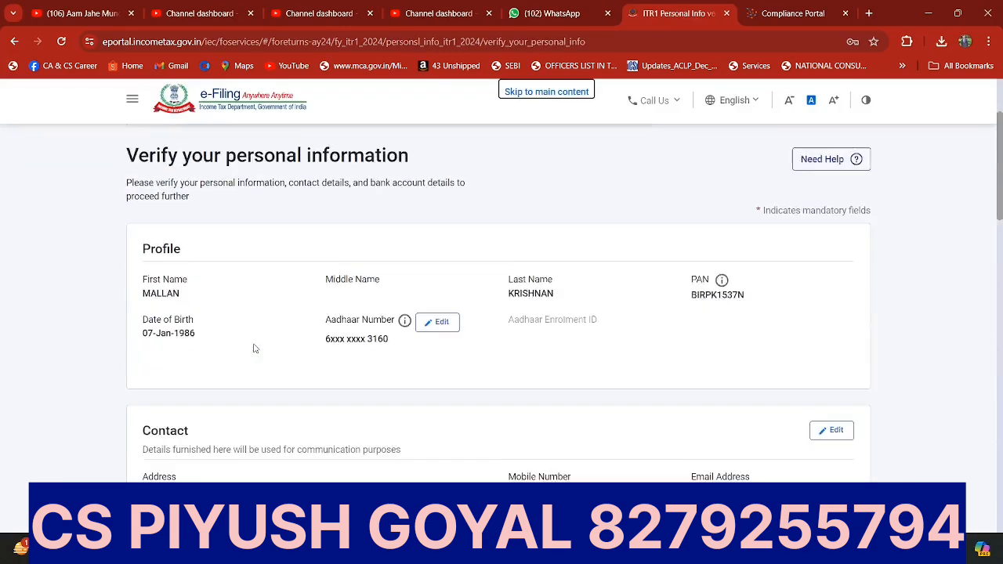
{"action": "scroll", "coordinate": [254, 348], "scroll_direction": "down", "scroll_amount": 1}
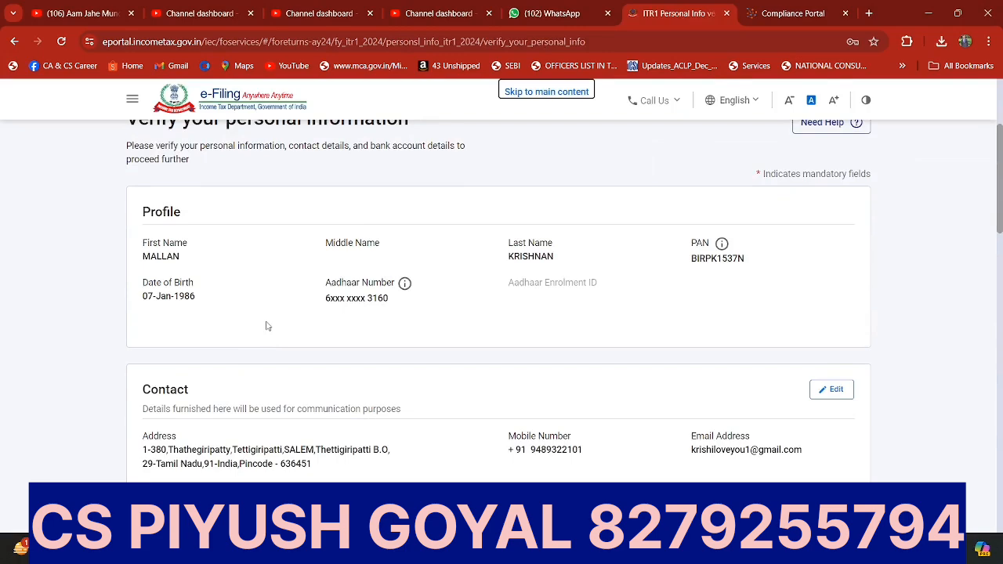
{"action": "scroll", "coordinate": [267, 326], "scroll_direction": "up", "scroll_amount": 1}
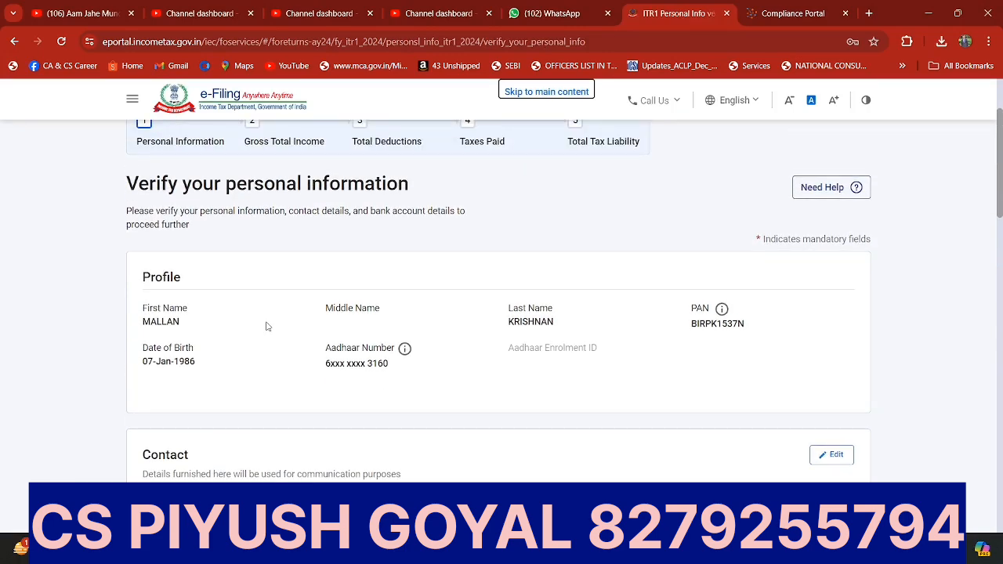
{"action": "scroll", "coordinate": [268, 329], "scroll_direction": "down", "scroll_amount": 3}
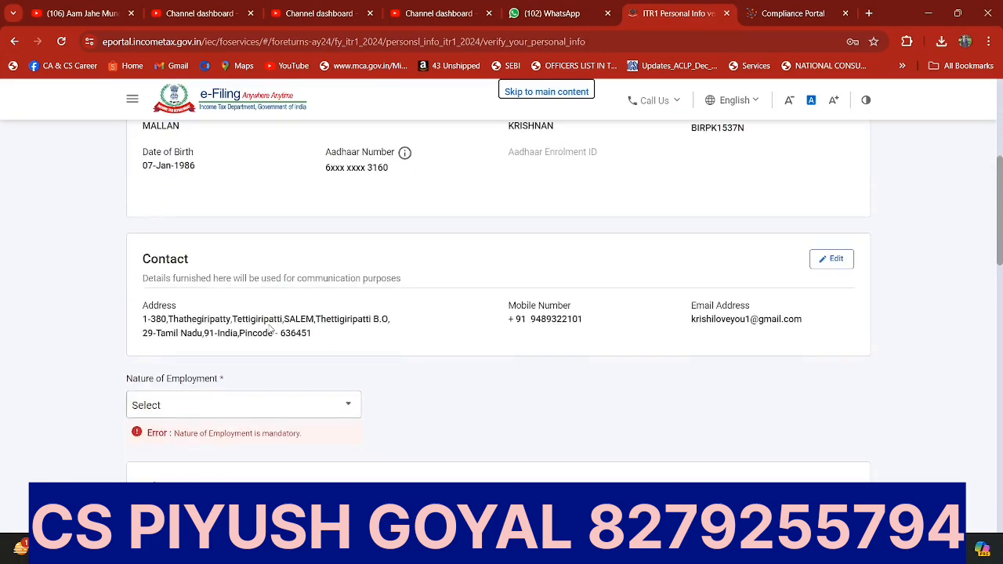
{"action": "scroll", "coordinate": [91, 352], "scroll_direction": "down", "scroll_amount": 2}
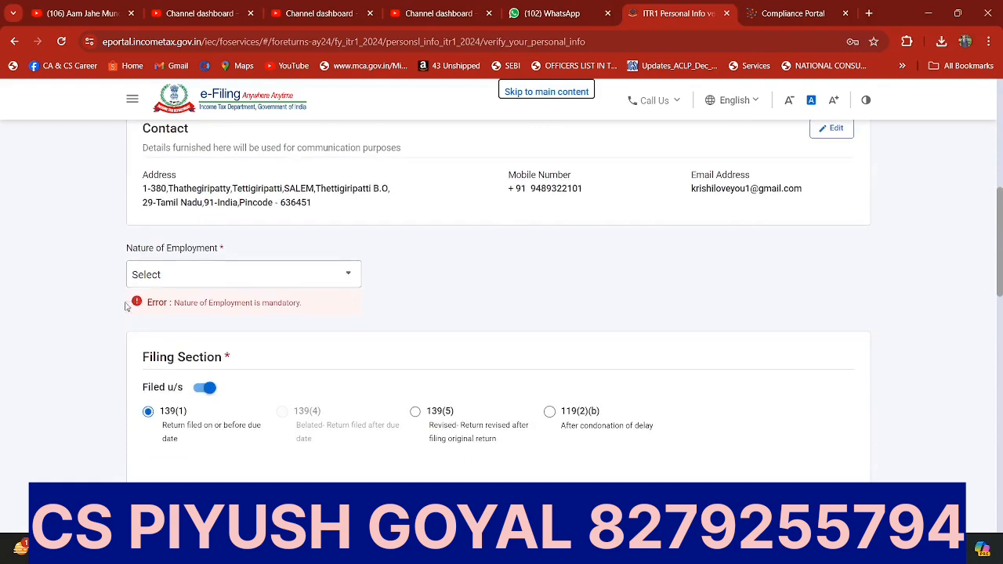
Step: Set the nature of employment to Central Government in the personal information
{"action": "left_click", "coordinate": [154, 282]}
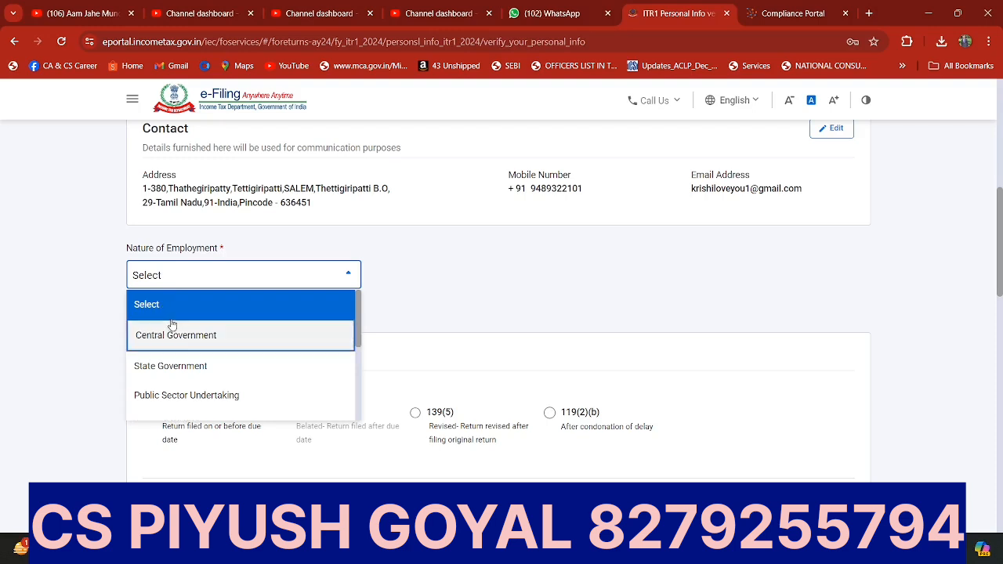
{"action": "scroll", "coordinate": [173, 323], "scroll_direction": "down", "scroll_amount": 1}
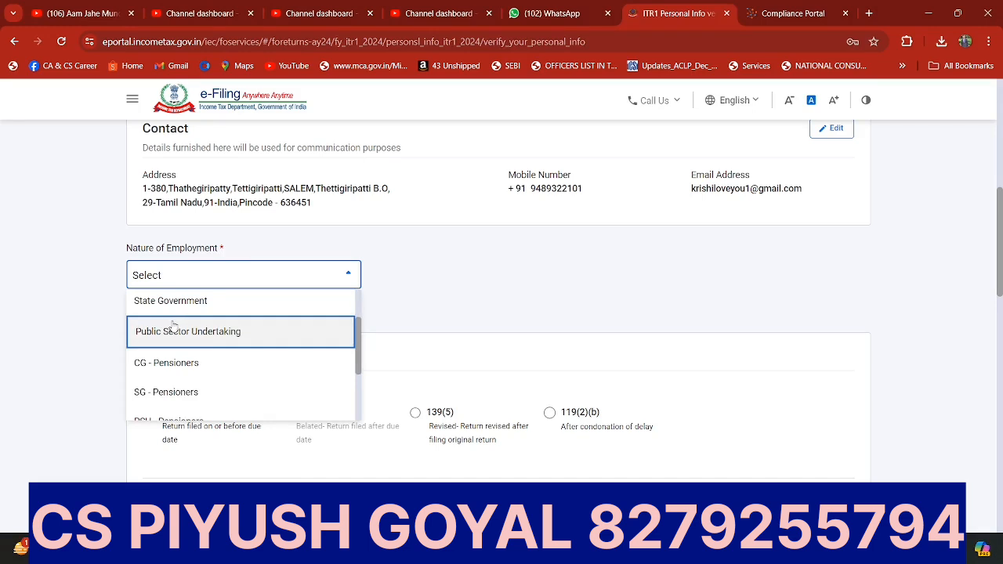
{"action": "scroll", "coordinate": [173, 325], "scroll_direction": "down", "scroll_amount": 2}
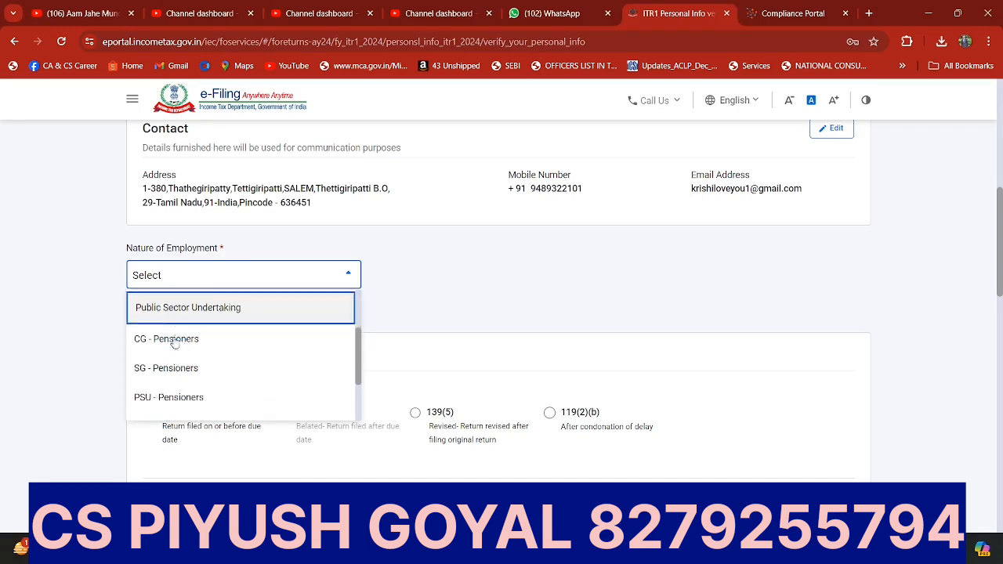
{"action": "scroll", "coordinate": [174, 343], "scroll_direction": "down", "scroll_amount": 2}
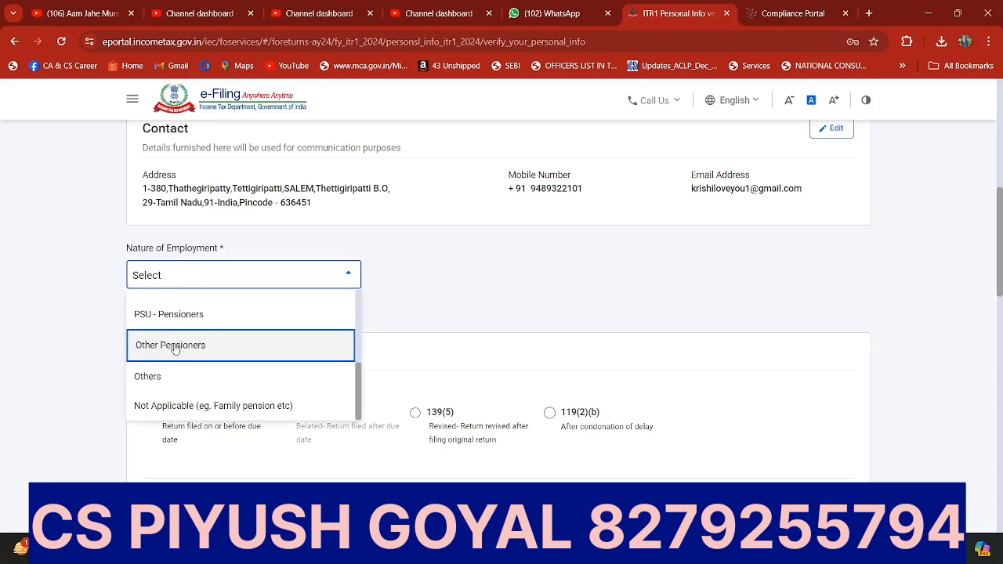
{"action": "scroll", "coordinate": [168, 346], "scroll_direction": "up", "scroll_amount": 3}
{"action": "scroll", "coordinate": [161, 350], "scroll_direction": "down", "scroll_amount": 3}
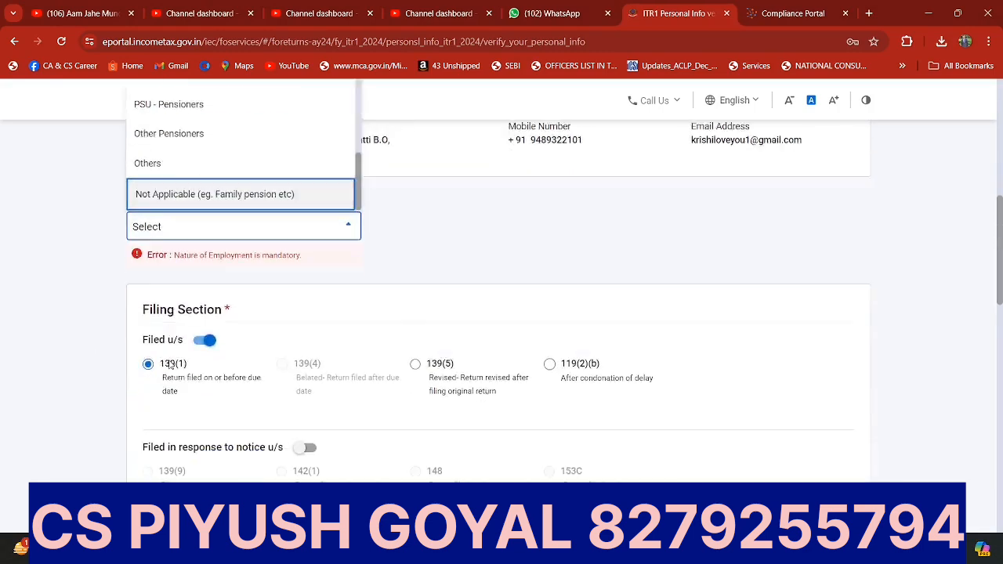
{"action": "scroll", "coordinate": [165, 351], "scroll_direction": "up", "scroll_amount": 5}
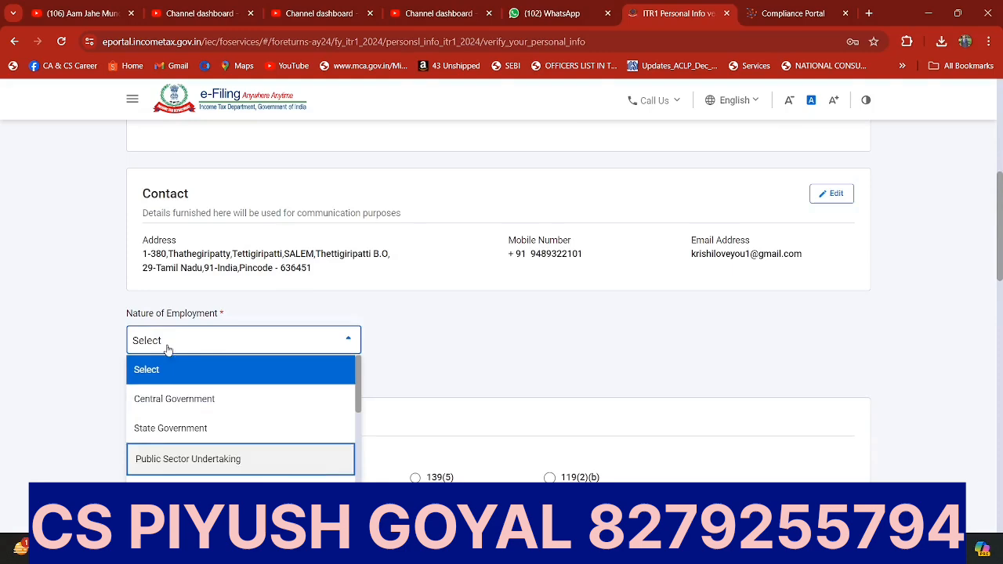
{"action": "left_click", "coordinate": [179, 399]}
Step: Review the filing section, new tax regime option and bank details, and confirm the Personal Information section
{"action": "scroll", "coordinate": [55, 353], "scroll_direction": "down", "scroll_amount": 2}
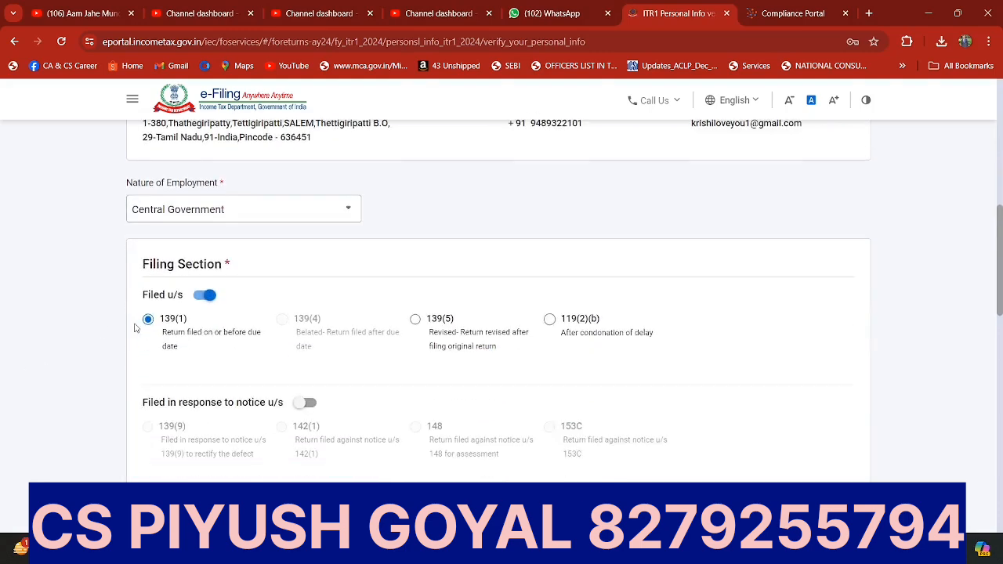
{"action": "scroll", "coordinate": [156, 325], "scroll_direction": "down", "scroll_amount": 6}
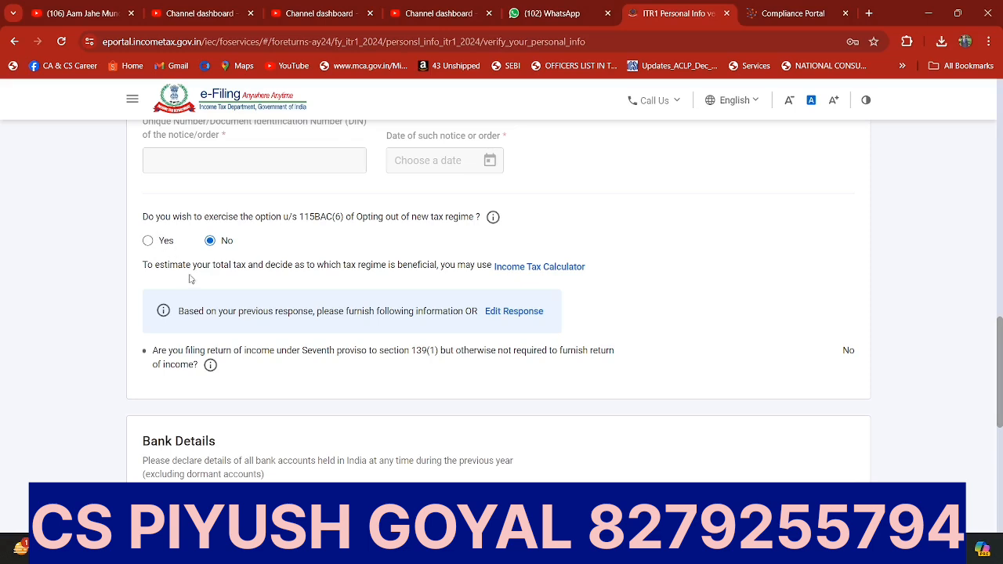
{"action": "scroll", "coordinate": [202, 310], "scroll_direction": "down", "scroll_amount": 1}
{"action": "scroll", "coordinate": [201, 309], "scroll_direction": "up", "scroll_amount": 2}
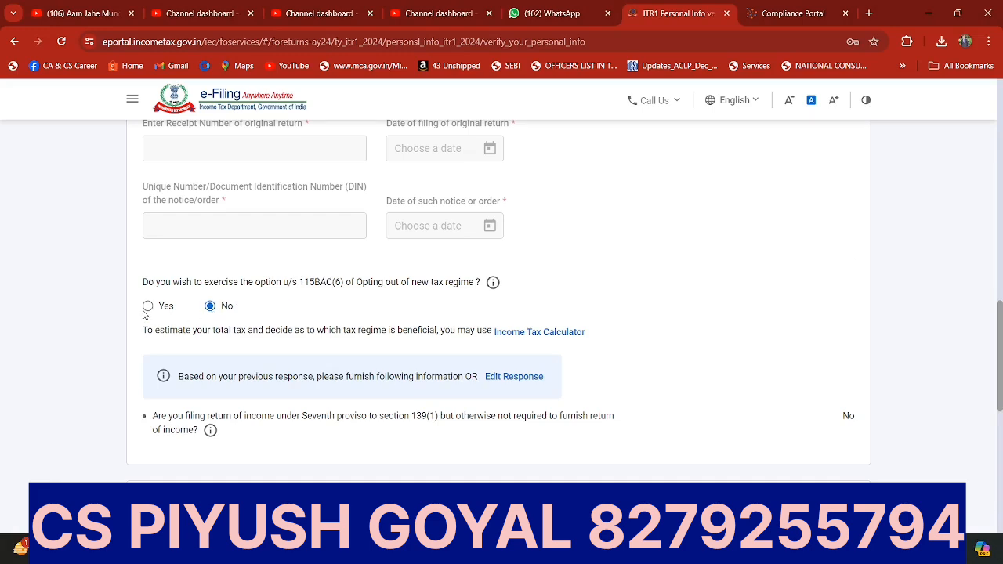
{"action": "scroll", "coordinate": [145, 315], "scroll_direction": "down", "scroll_amount": 4}
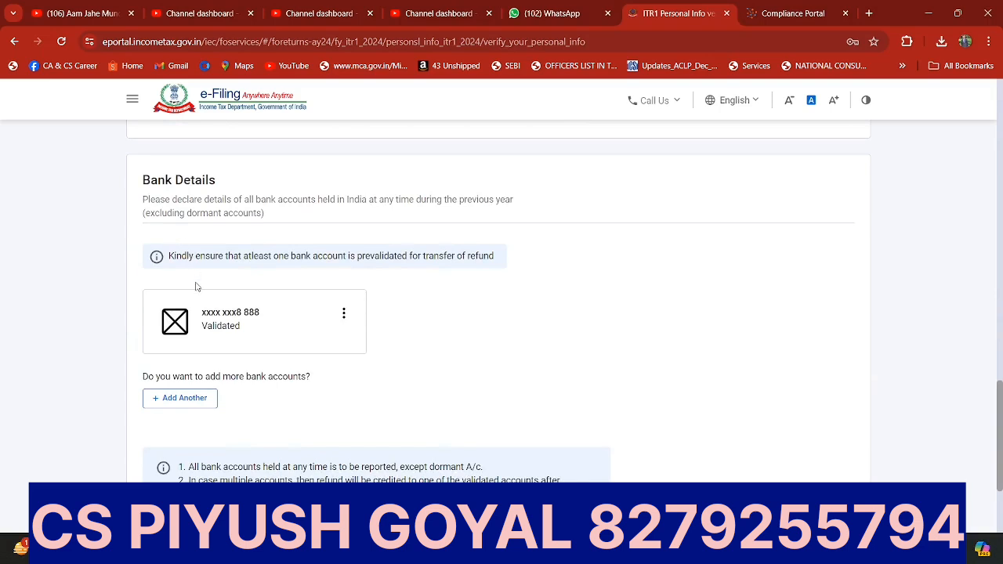
{"action": "scroll", "coordinate": [197, 287], "scroll_direction": "down", "scroll_amount": 2}
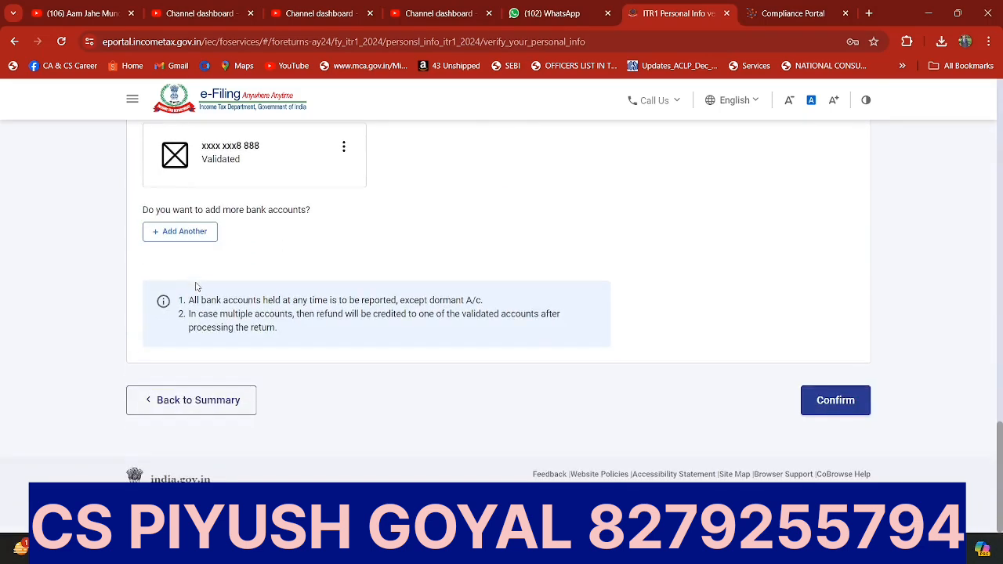
{"action": "scroll", "coordinate": [196, 287], "scroll_direction": "up", "scroll_amount": 2}
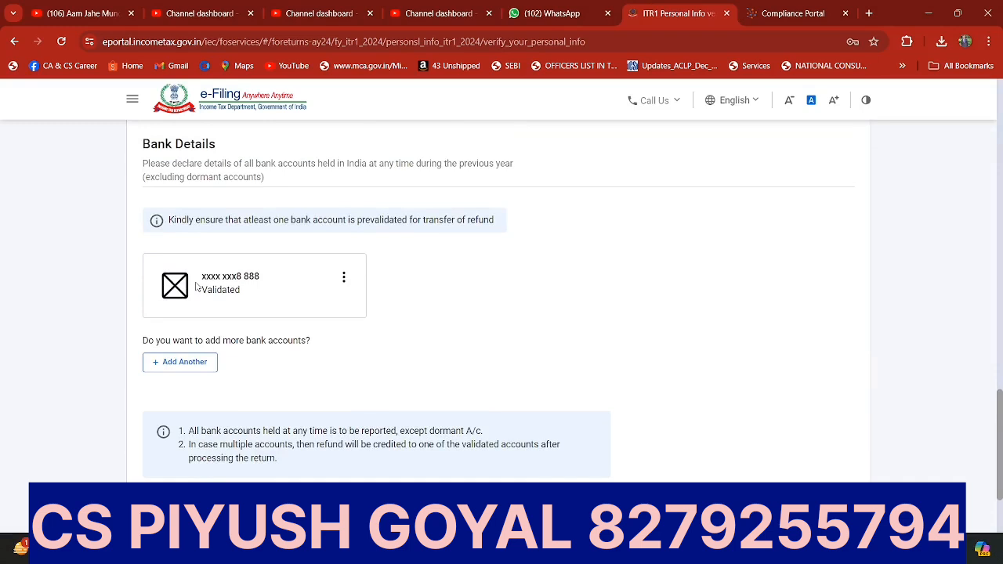
{"action": "scroll", "coordinate": [196, 287], "scroll_direction": "down", "scroll_amount": 1}
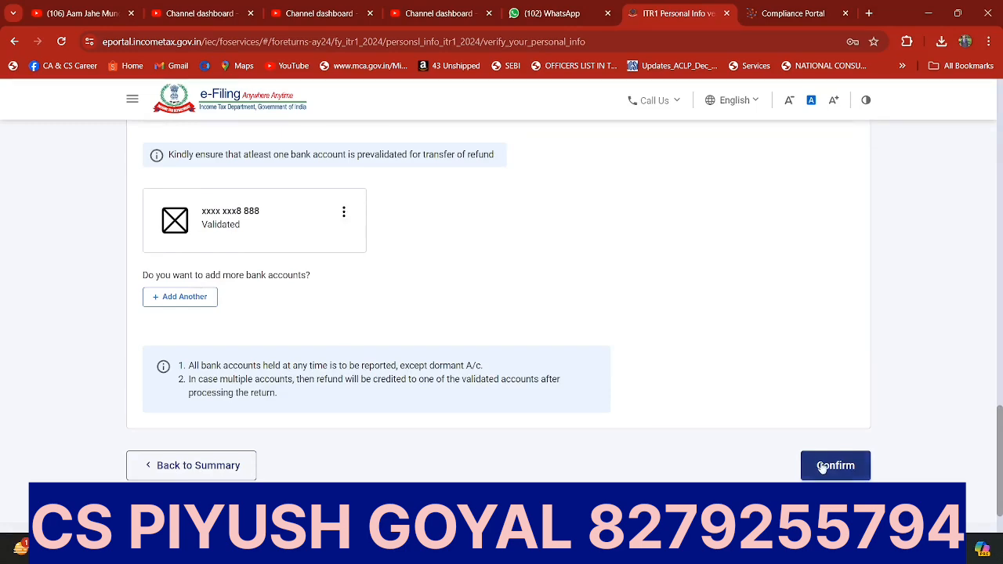
{"action": "left_click", "coordinate": [831, 467]}
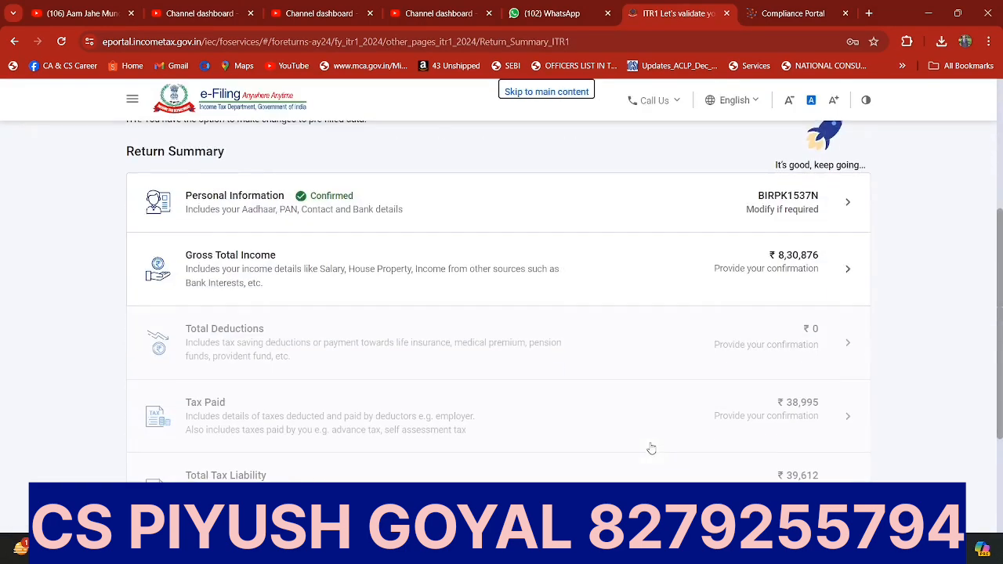
Step: Open the Gross Total Income section and skip its questions about salary exemptions
{"action": "left_click", "coordinate": [238, 297]}
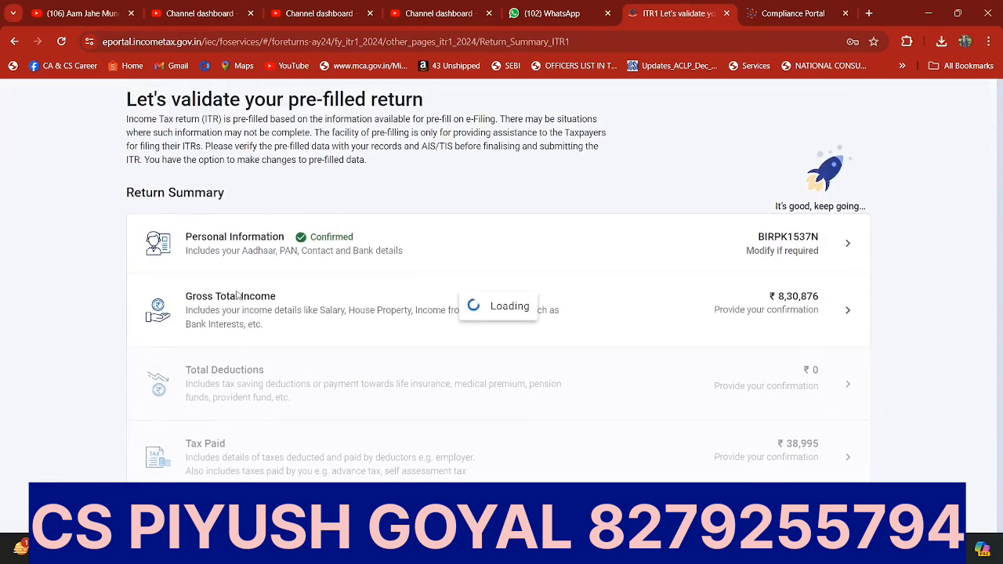
{"action": "scroll", "coordinate": [236, 294], "scroll_direction": "down", "scroll_amount": 5}
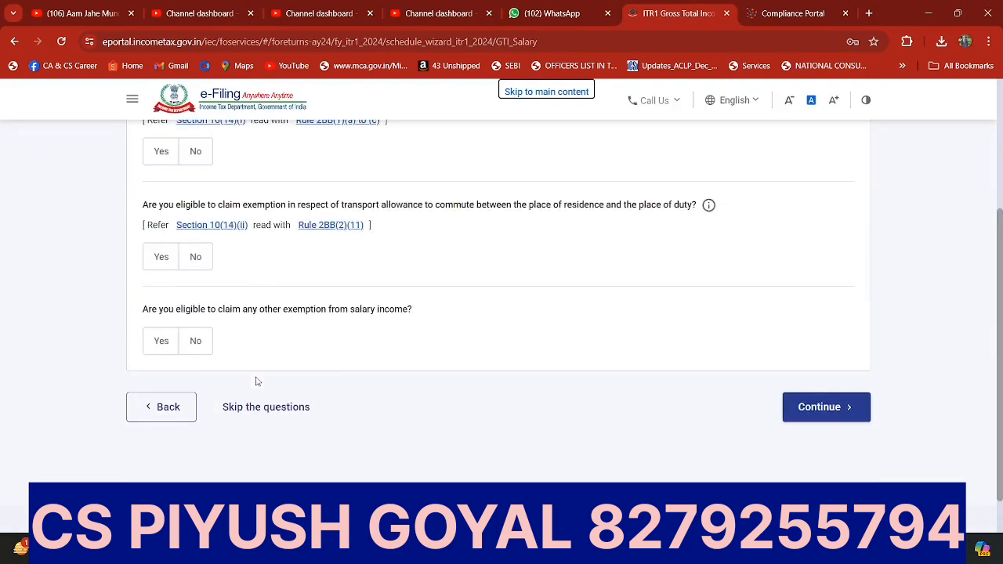
{"action": "left_click", "coordinate": [256, 374]}
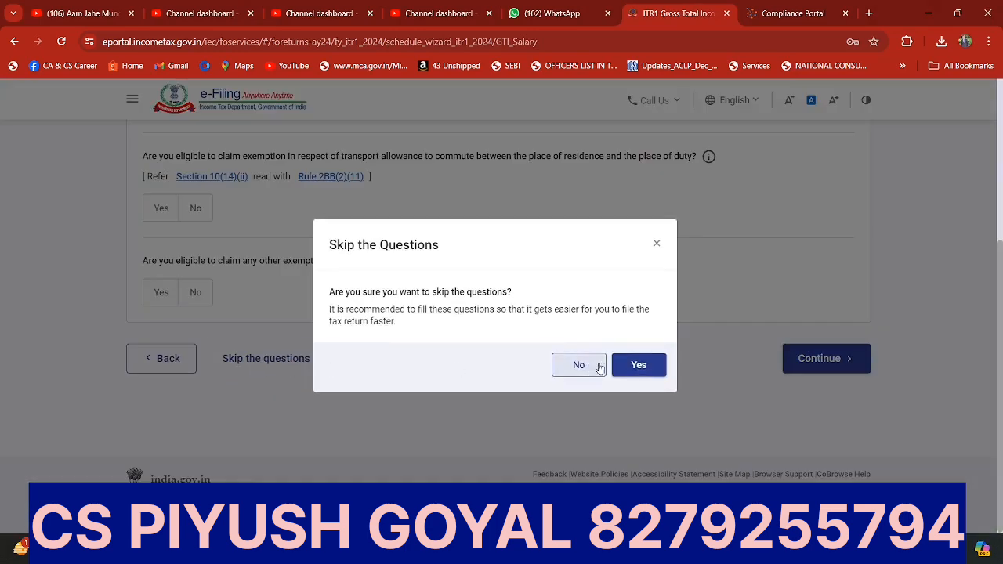
{"action": "left_click", "coordinate": [639, 365]}
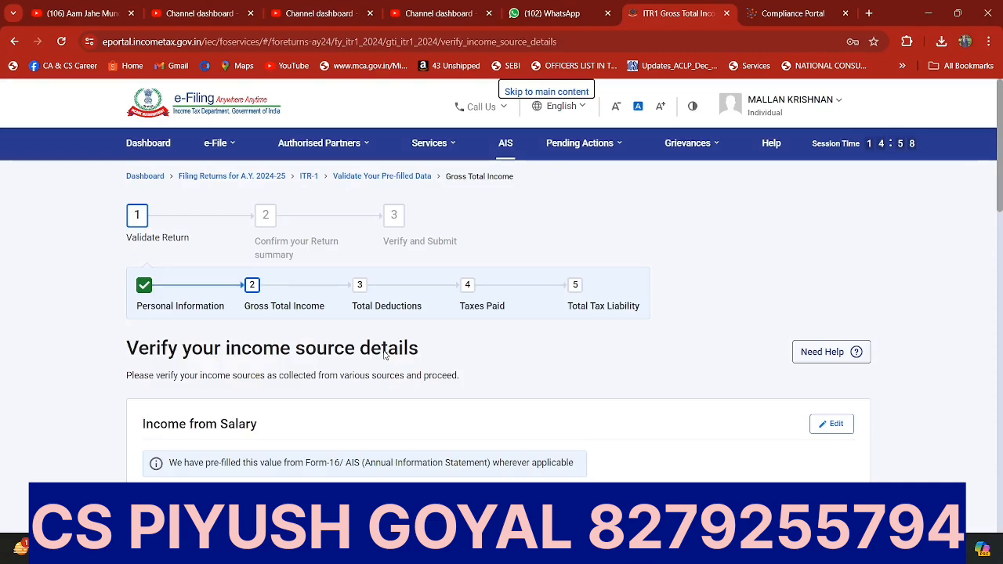
Step: Check the pre-filled salary, house property and other-source income details, and confirm the Gross Total Income section
{"action": "scroll", "coordinate": [385, 354], "scroll_direction": "down", "scroll_amount": 3}
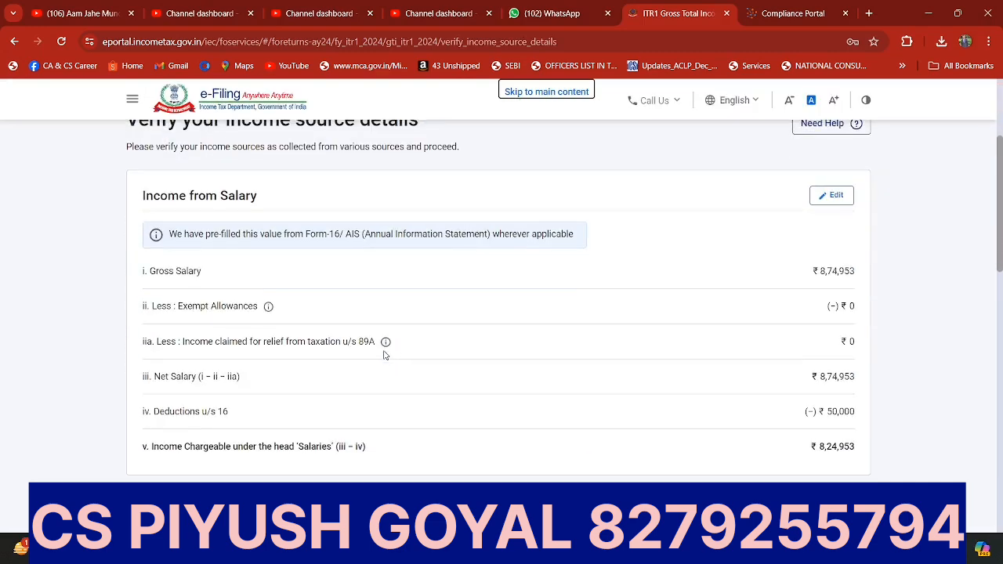
{"action": "scroll", "coordinate": [385, 355], "scroll_direction": "down", "scroll_amount": 2}
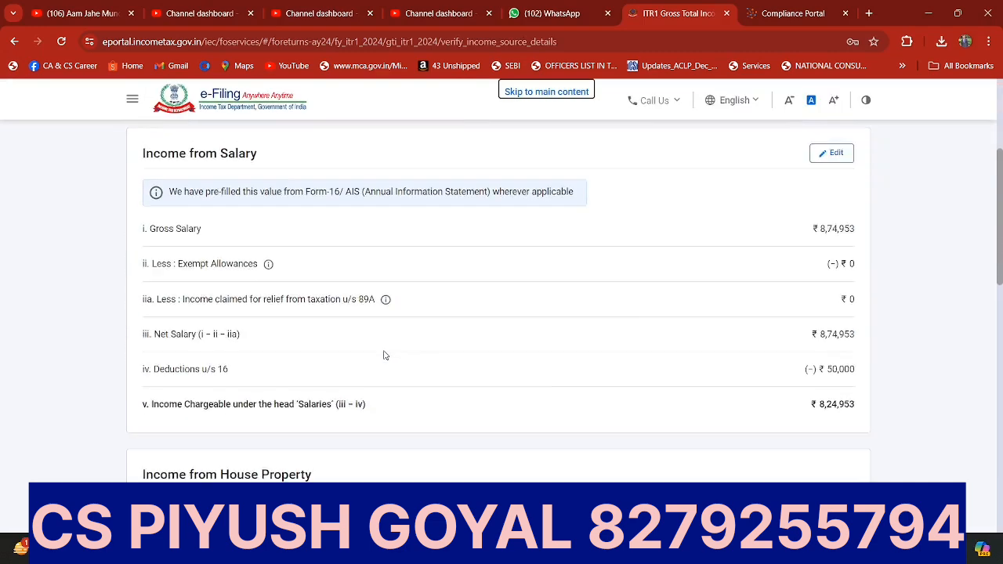
{"action": "scroll", "coordinate": [384, 356], "scroll_direction": "down", "scroll_amount": 2}
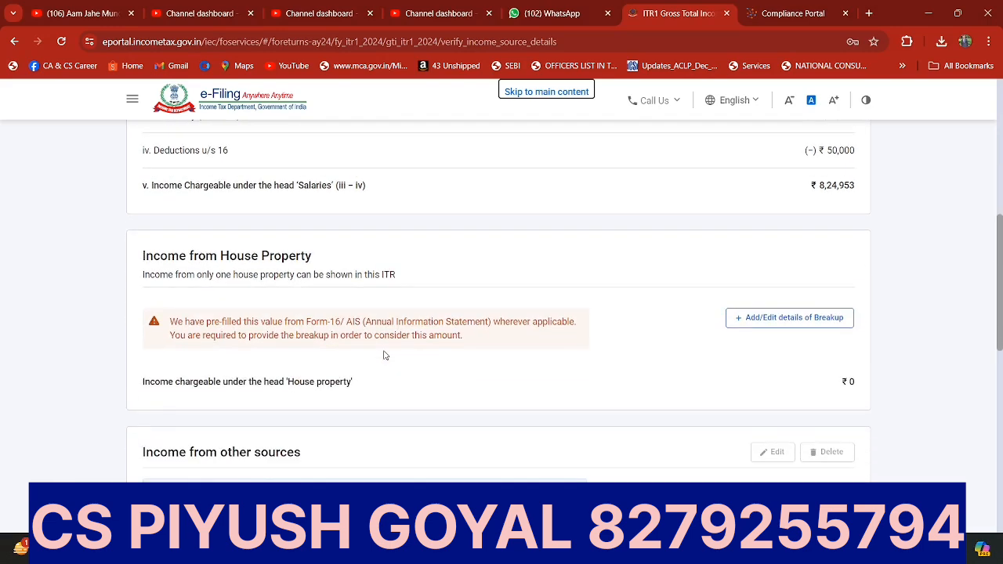
{"action": "scroll", "coordinate": [385, 356], "scroll_direction": "down", "scroll_amount": 2}
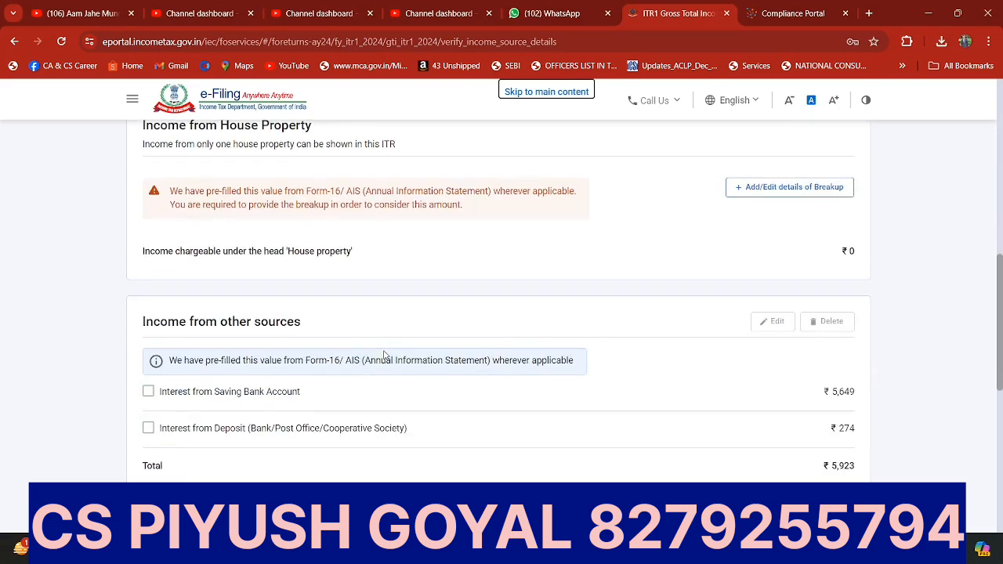
{"action": "scroll", "coordinate": [385, 356], "scroll_direction": "down", "scroll_amount": 4}
{"action": "scroll", "coordinate": [385, 355], "scroll_direction": "down", "scroll_amount": 1}
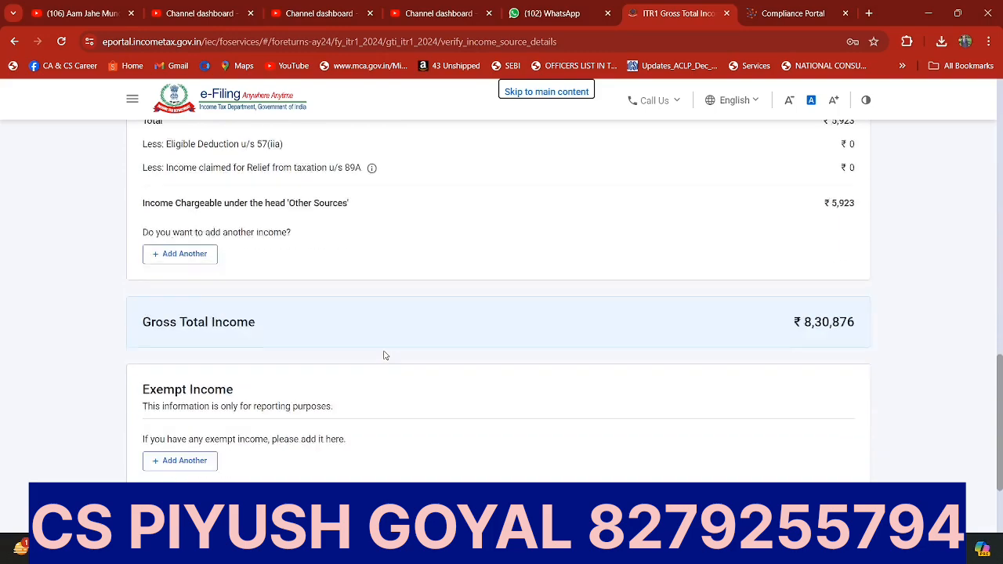
{"action": "scroll", "coordinate": [384, 355], "scroll_direction": "up", "scroll_amount": 15}
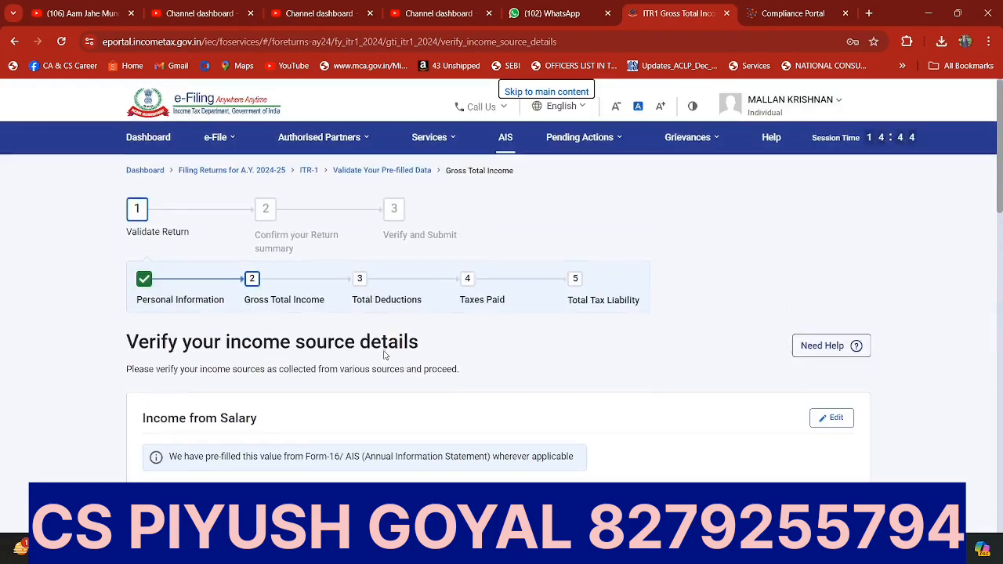
{"action": "scroll", "coordinate": [384, 356], "scroll_direction": "down", "scroll_amount": 3}
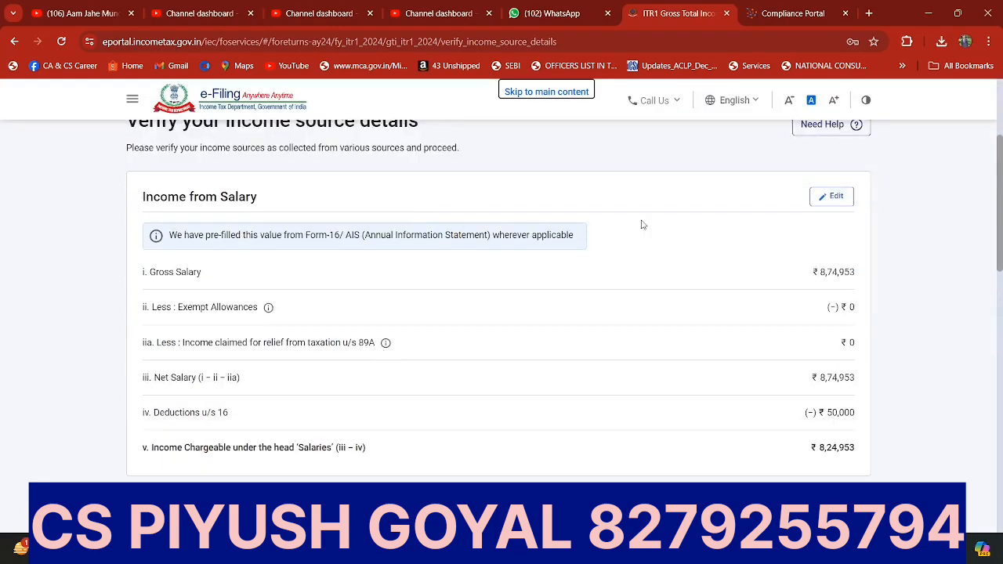
{"action": "scroll", "coordinate": [737, 298], "scroll_direction": "down", "scroll_amount": 4}
{"action": "scroll", "coordinate": [721, 340], "scroll_direction": "up", "scroll_amount": 3}
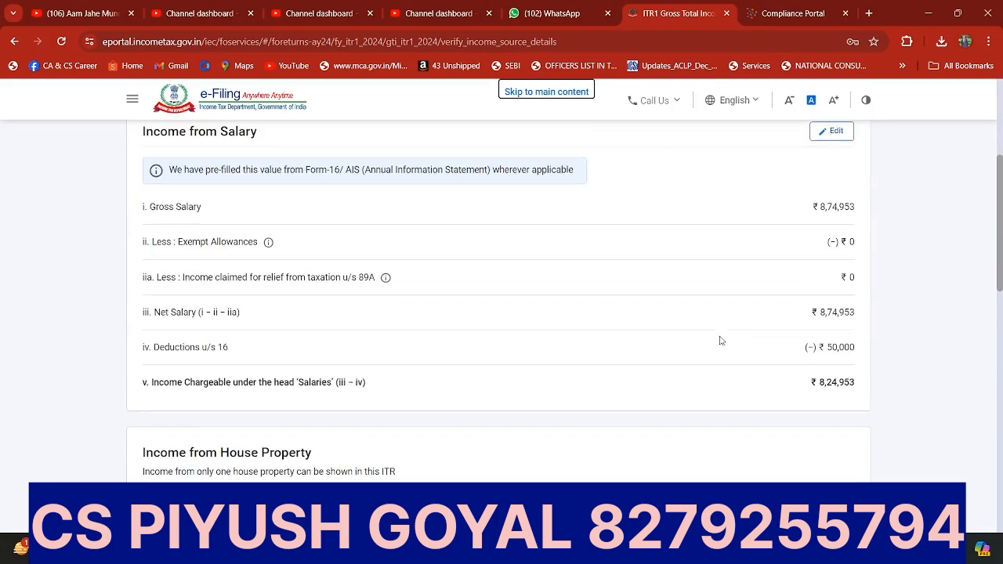
{"action": "scroll", "coordinate": [721, 340], "scroll_direction": "up", "scroll_amount": 3}
{"action": "scroll", "coordinate": [721, 341], "scroll_direction": "down", "scroll_amount": 8}
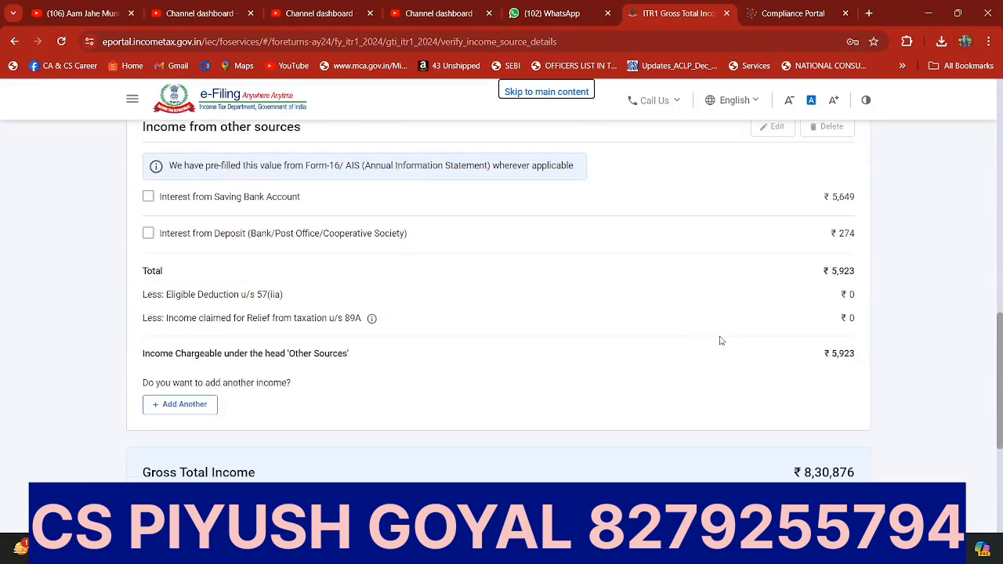
{"action": "scroll", "coordinate": [721, 340], "scroll_direction": "down", "scroll_amount": 3}
{"action": "left_click", "coordinate": [835, 476]}
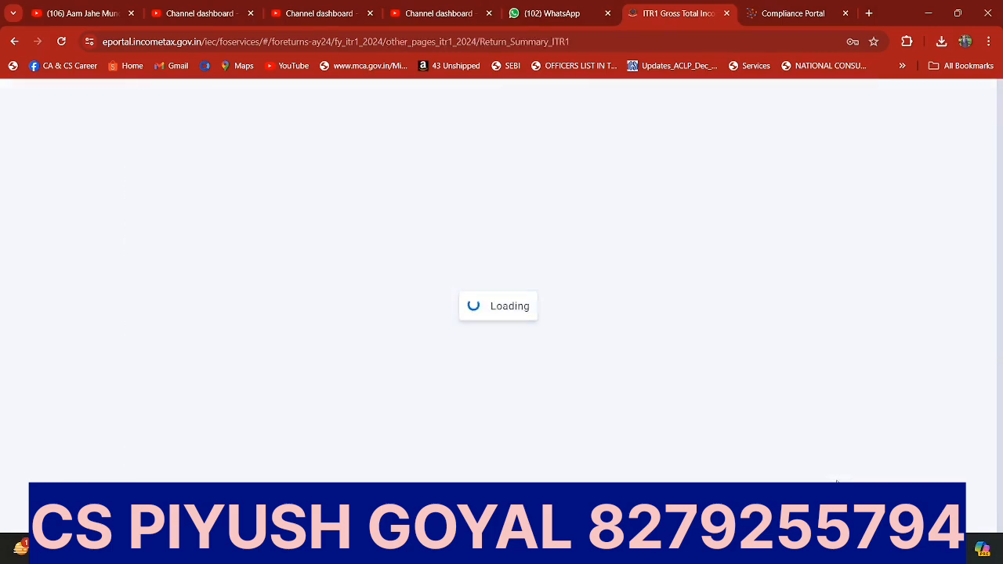
Step: Open the Total Deductions section, continue past the 80CCD(2) question unanswered, and confirm the section without adding any deduction
{"action": "scroll", "coordinate": [554, 326], "scroll_direction": "down", "scroll_amount": 5}
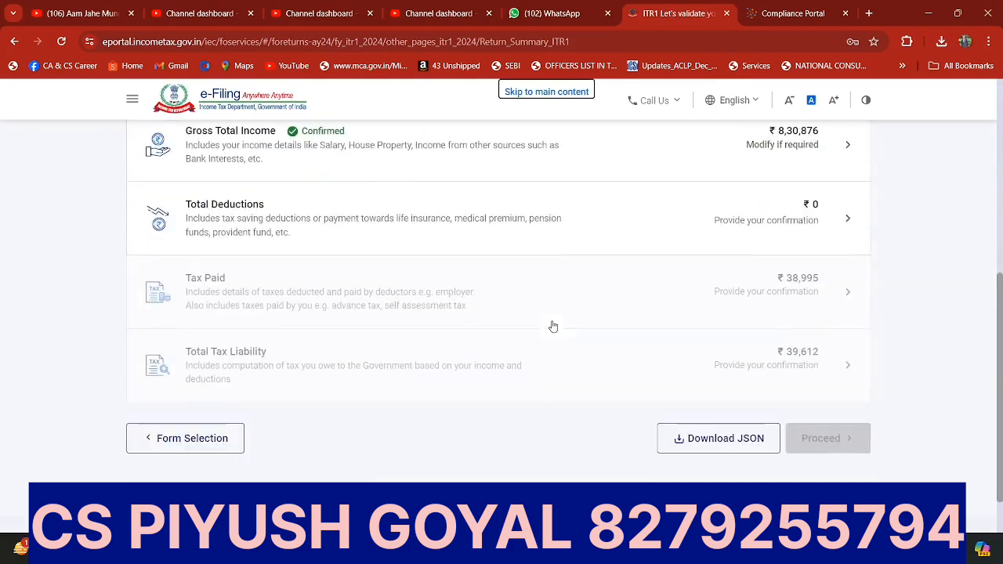
{"action": "left_click", "coordinate": [275, 224]}
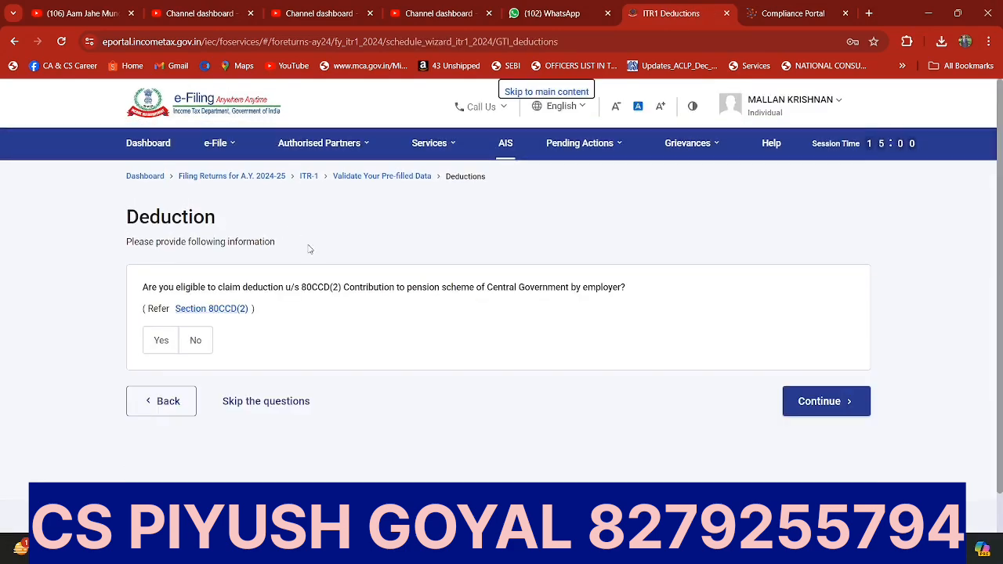
{"action": "left_click", "coordinate": [832, 413]}
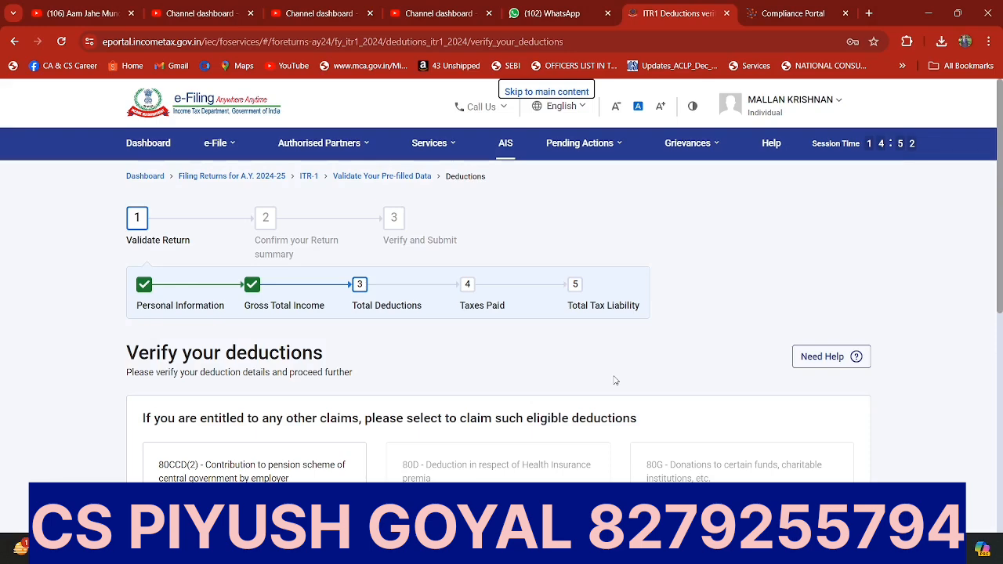
{"action": "scroll", "coordinate": [615, 380], "scroll_direction": "down", "scroll_amount": 3}
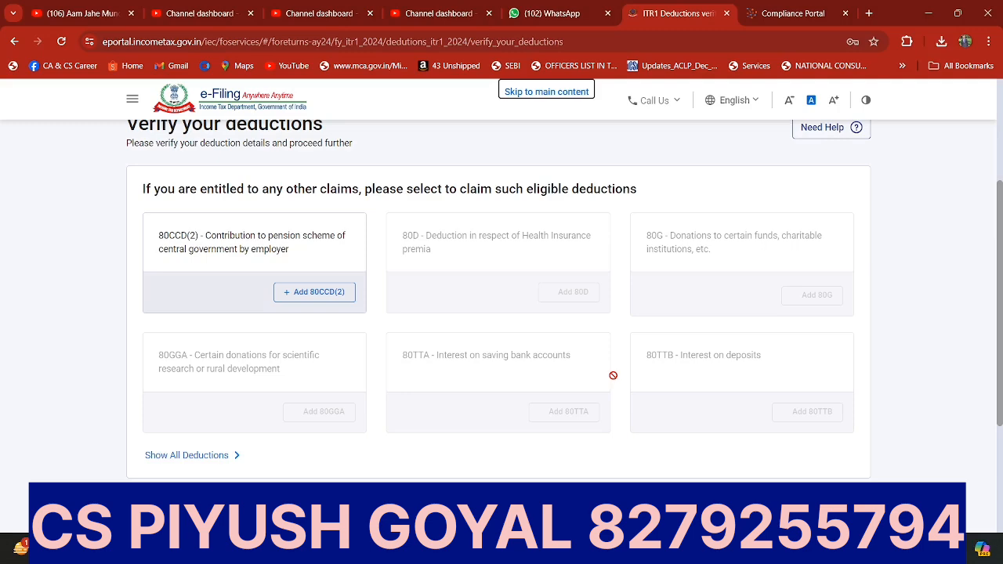
{"action": "scroll", "coordinate": [682, 363], "scroll_direction": "down", "scroll_amount": 3}
{"action": "left_click", "coordinate": [817, 401]}
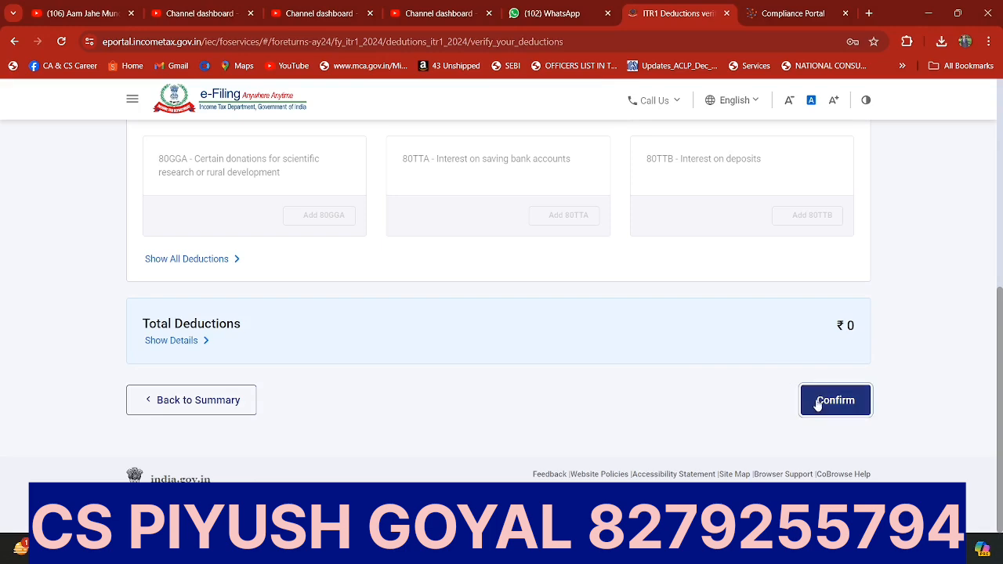
Step: Check the pre-filled TDS, TCS and advance tax details in the Tax Paid section and confirm the section
{"action": "scroll", "coordinate": [445, 386], "scroll_direction": "down", "scroll_amount": 4}
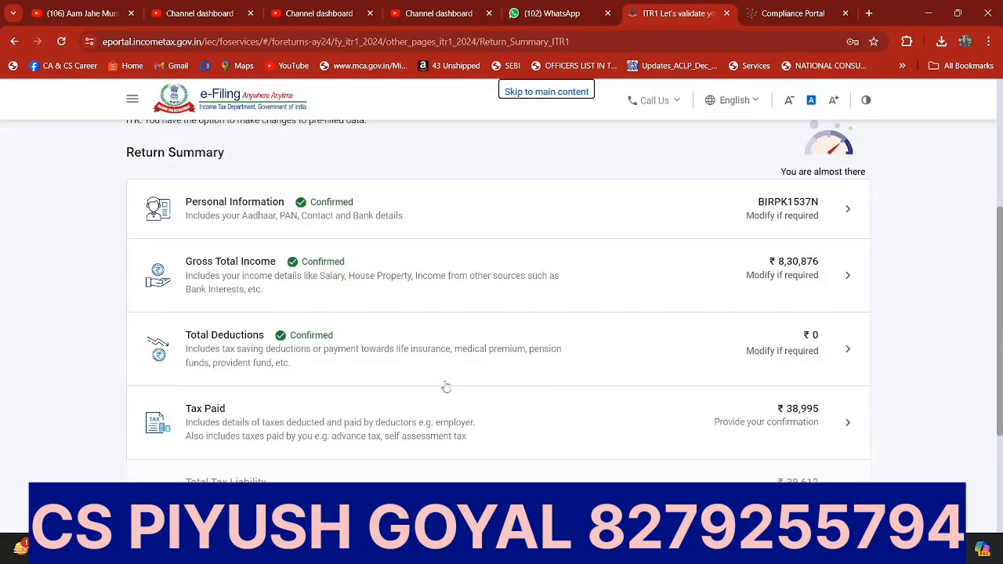
{"action": "scroll", "coordinate": [445, 387], "scroll_direction": "down", "scroll_amount": 2}
{"action": "left_click", "coordinate": [261, 284]}
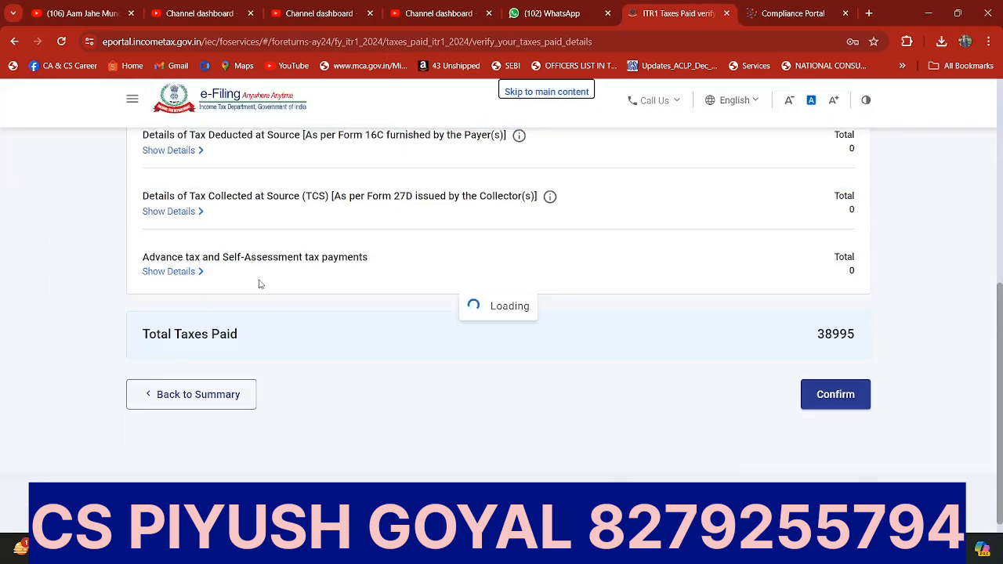
{"action": "scroll", "coordinate": [261, 285], "scroll_direction": "down", "scroll_amount": 2}
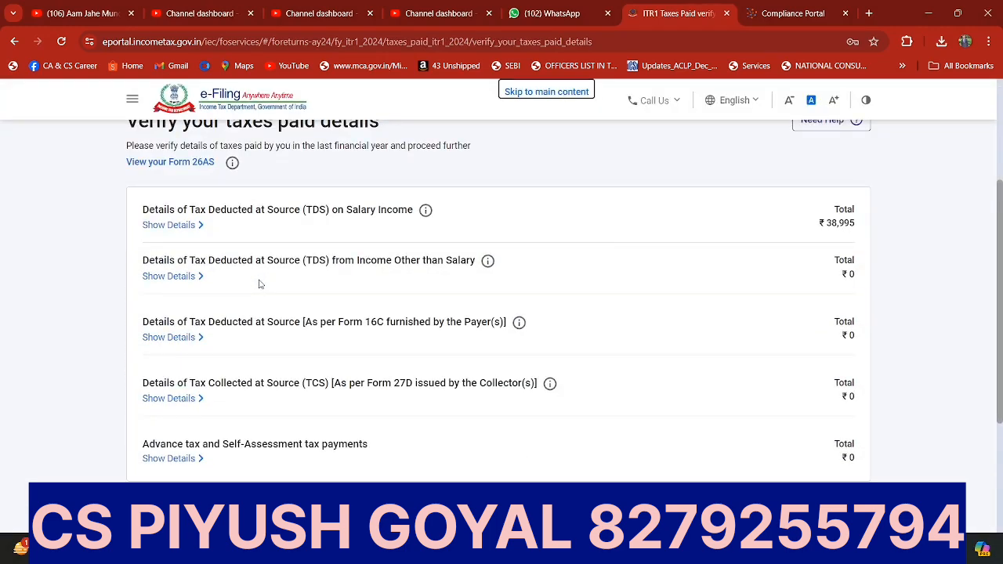
{"action": "scroll", "coordinate": [763, 233], "scroll_direction": "down", "scroll_amount": 3}
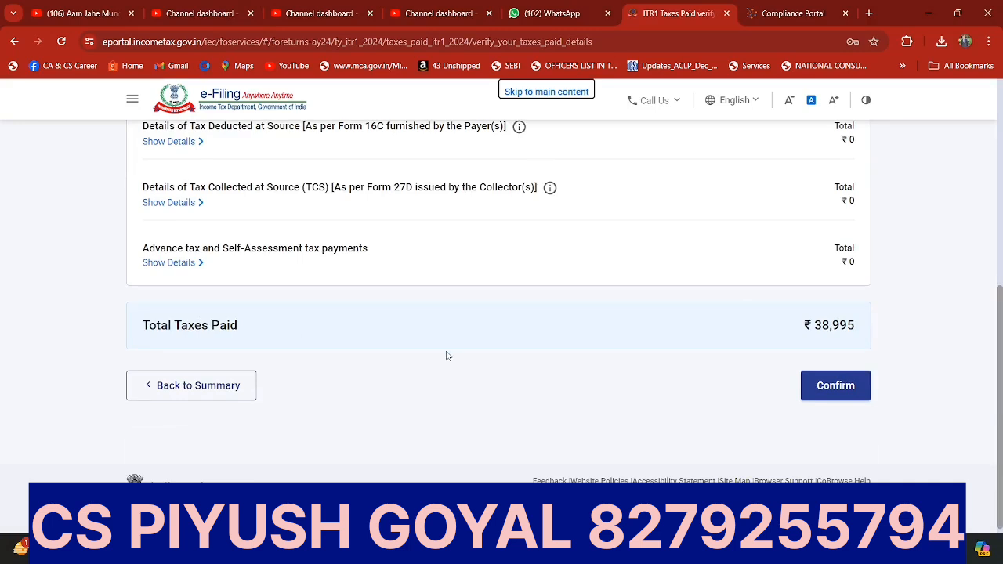
{"action": "left_click", "coordinate": [844, 381]}
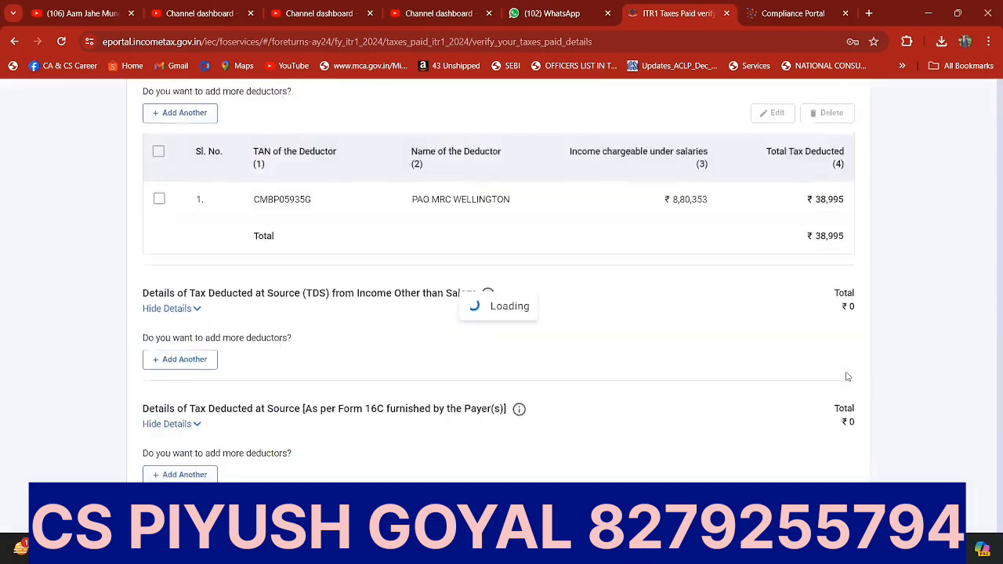
Step: Review the tax, cess, relief, interest and fee computation in the Total Tax Liability section and confirm the section
{"action": "scroll", "coordinate": [847, 377], "scroll_direction": "down", "scroll_amount": 5}
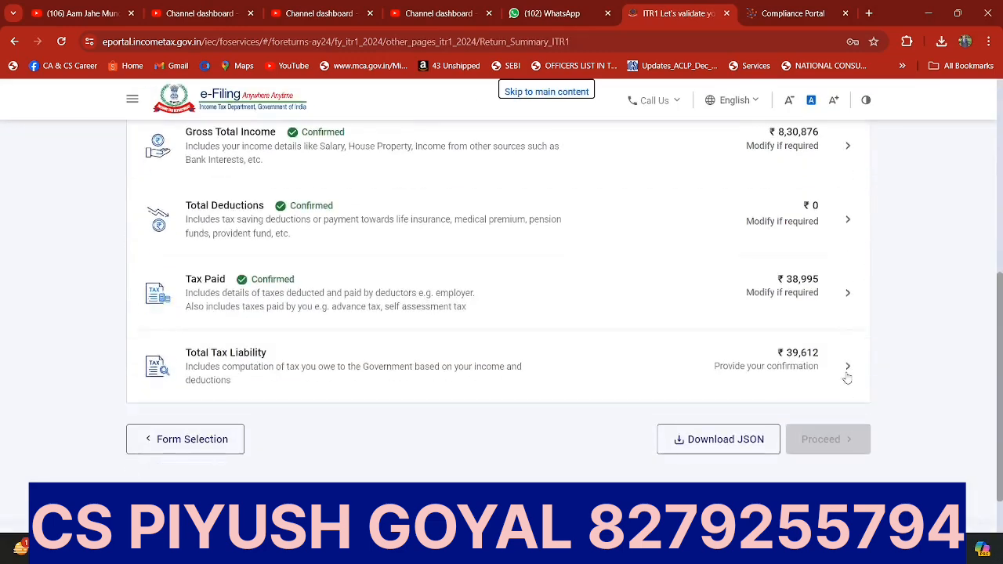
{"action": "left_click", "coordinate": [269, 360]}
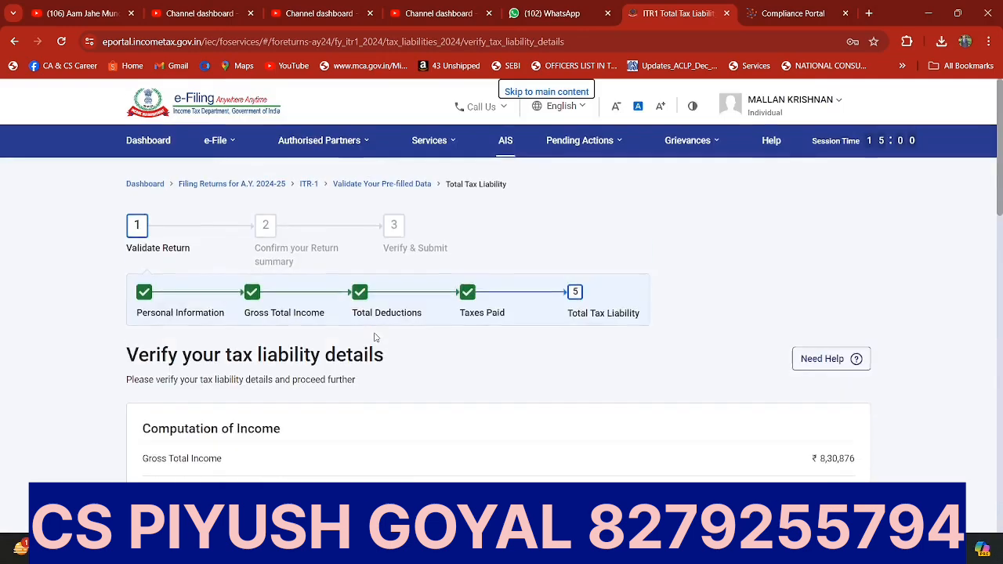
{"action": "scroll", "coordinate": [375, 337], "scroll_direction": "down", "scroll_amount": 8}
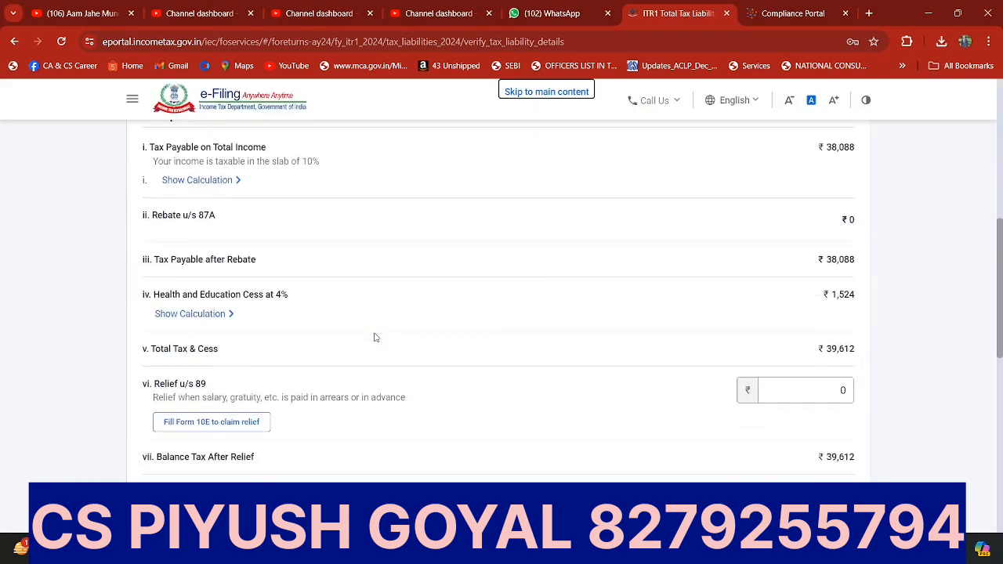
{"action": "scroll", "coordinate": [375, 337], "scroll_direction": "down", "scroll_amount": 6}
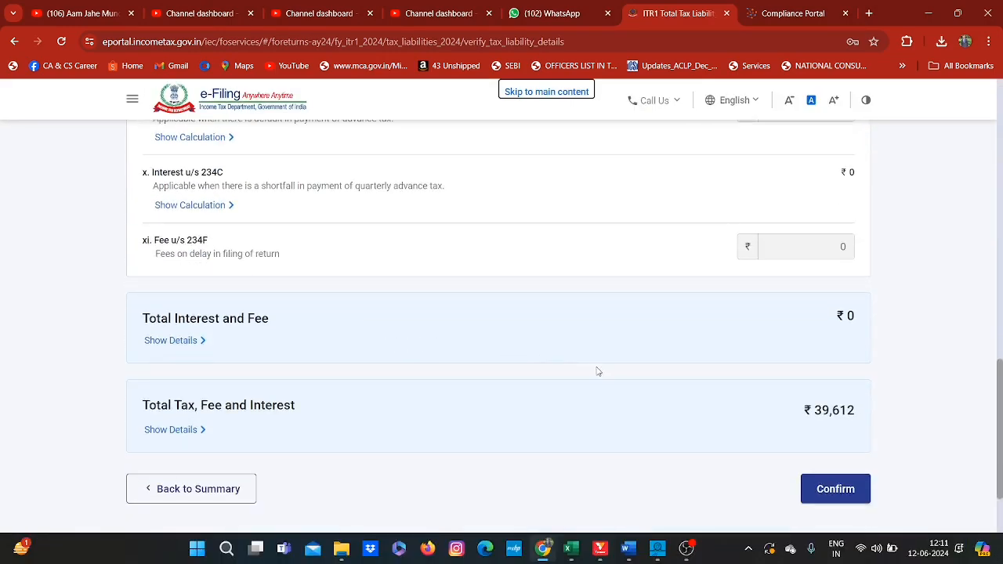
{"action": "scroll", "coordinate": [597, 371], "scroll_direction": "down", "scroll_amount": 2}
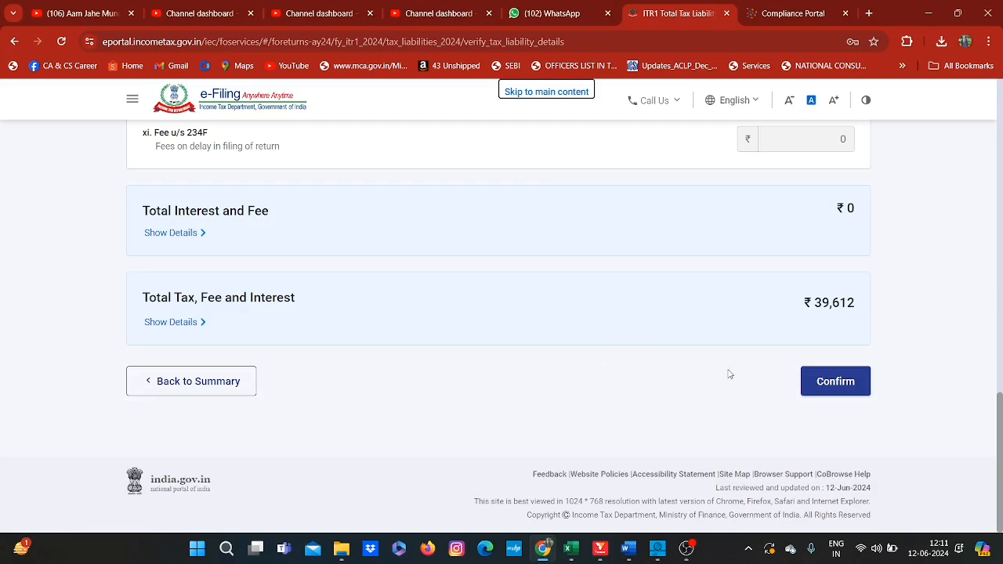
{"action": "left_click", "coordinate": [815, 381]}
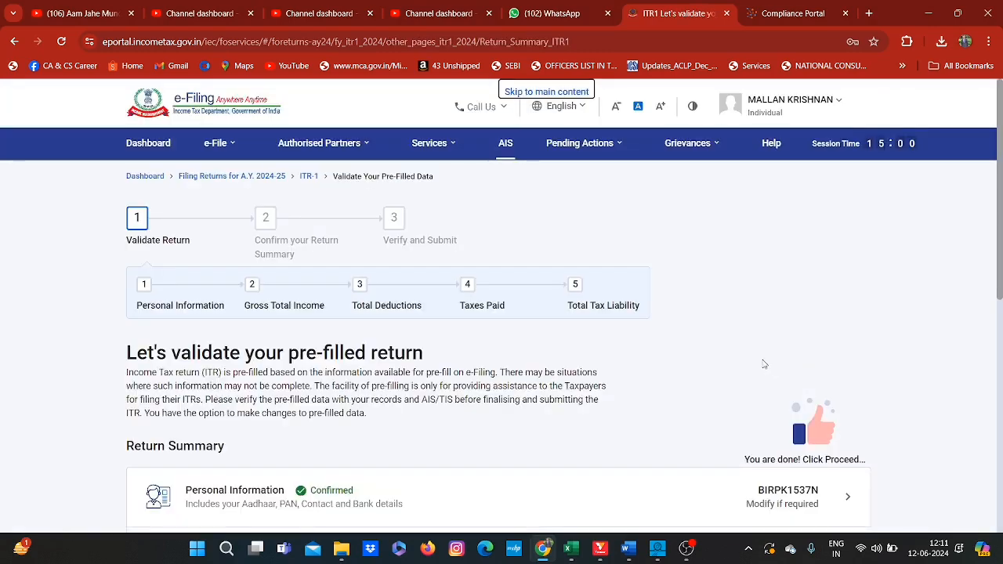
Step: Proceed from the validated return summary to the tax summary and review the amount payable with its payment options
{"action": "scroll", "coordinate": [701, 353], "scroll_direction": "down", "scroll_amount": 7}
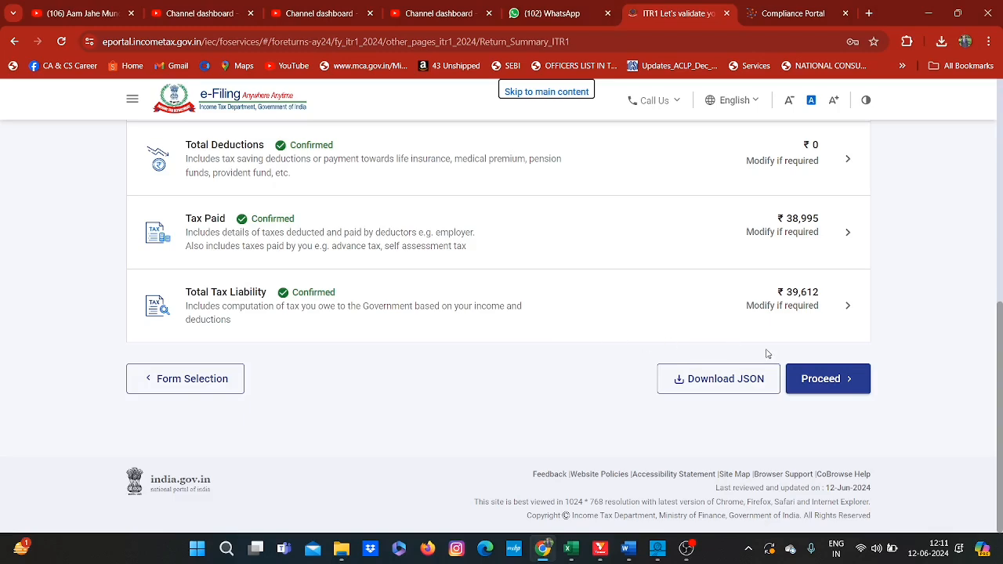
{"action": "left_click", "coordinate": [835, 375]}
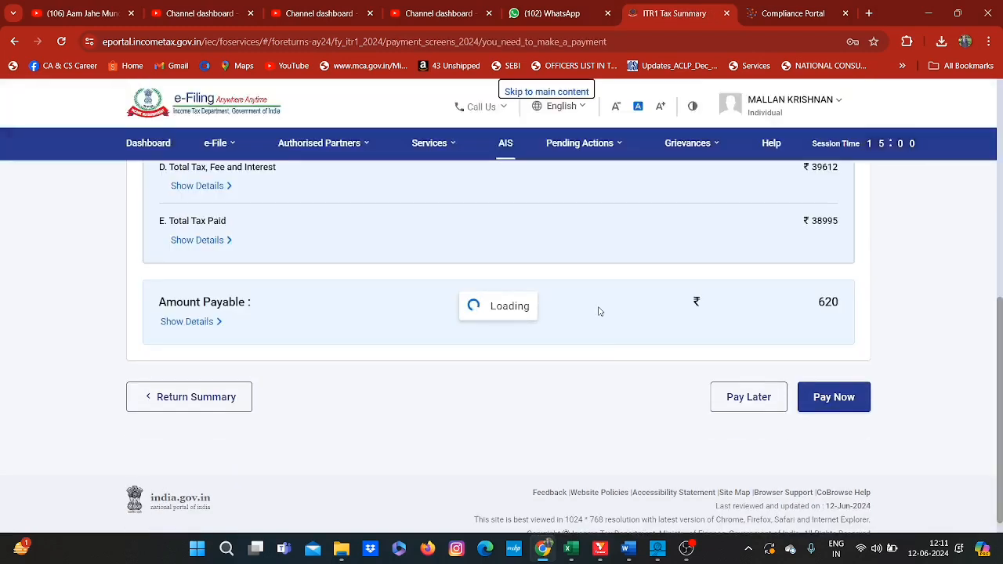
{"action": "scroll", "coordinate": [600, 311], "scroll_direction": "down", "scroll_amount": 5}
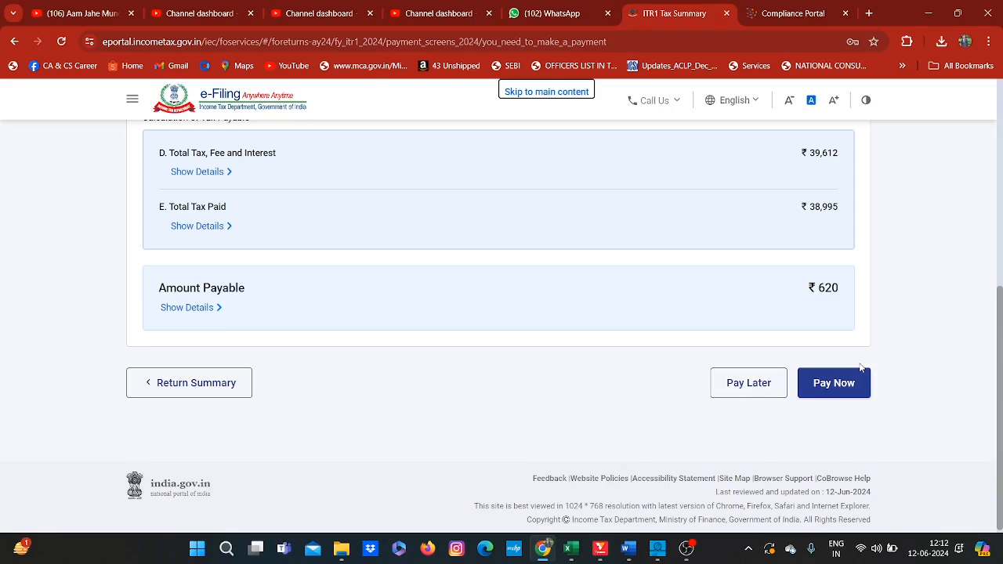
{"action": "left_click", "coordinate": [686, 548]}
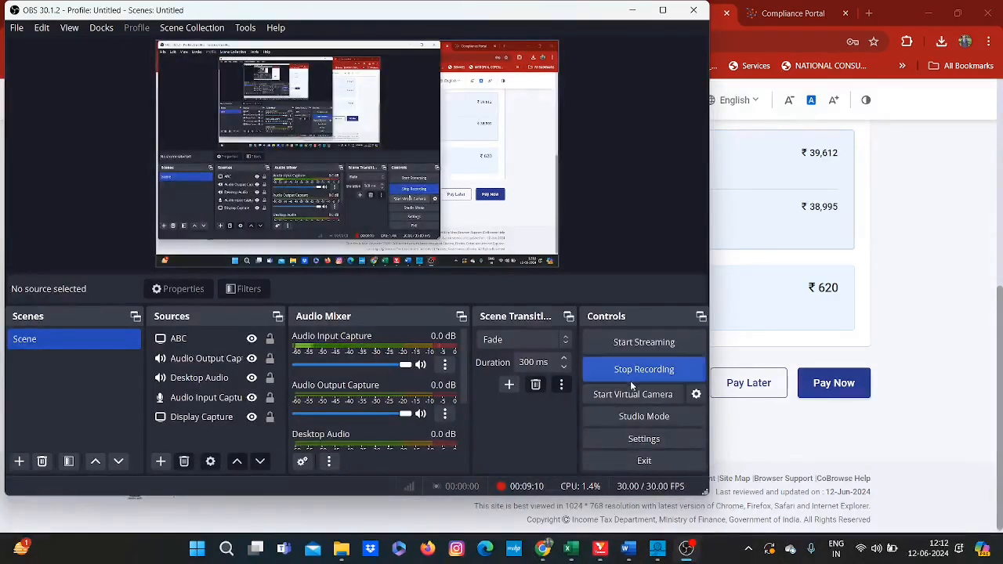